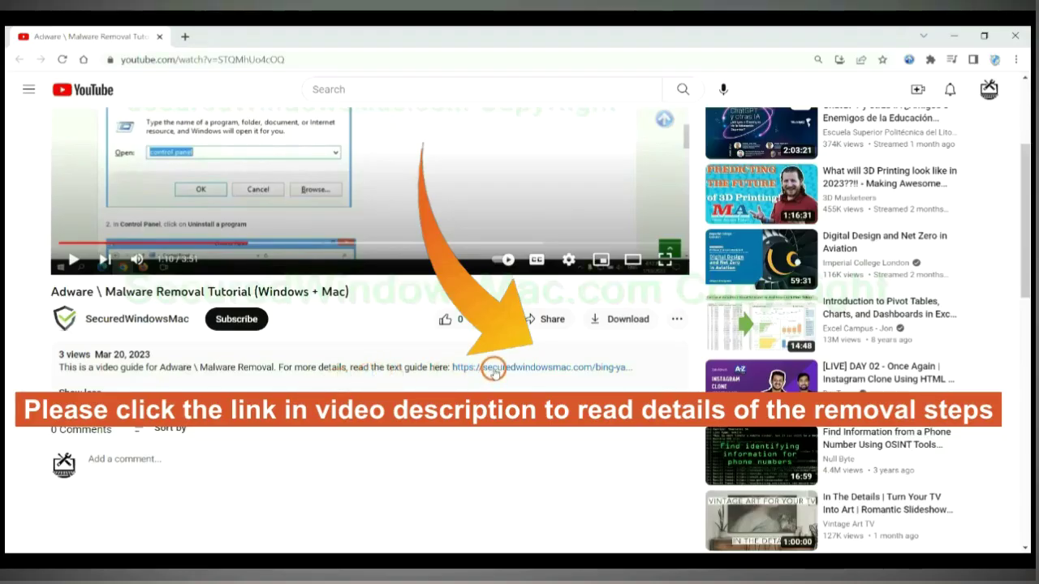
Open the text removal guide linked in the video description and go to its Instant Automatic Removal section.
left_click(493, 370)
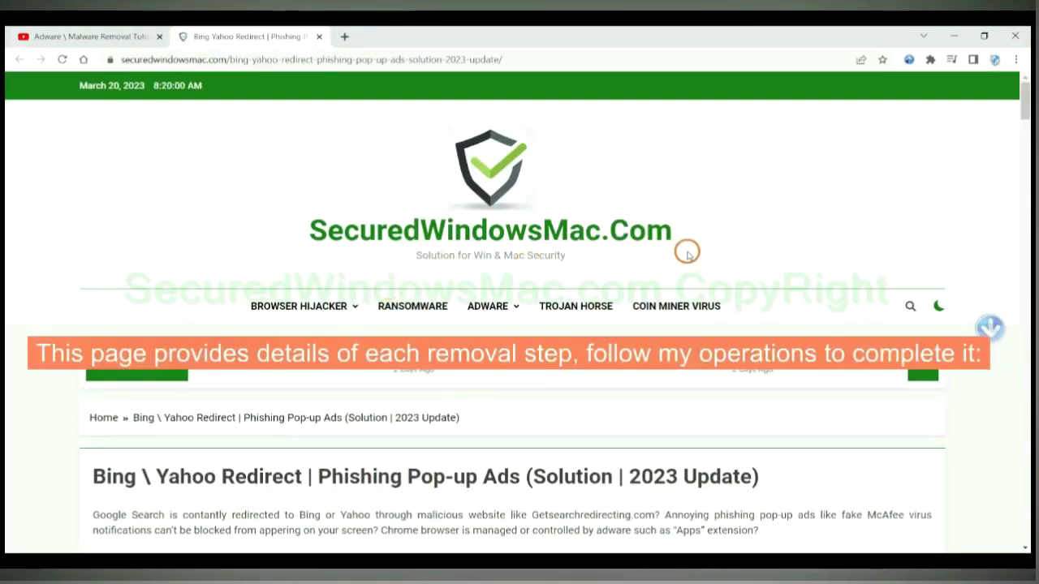
scroll(553, 329, "down", 5)
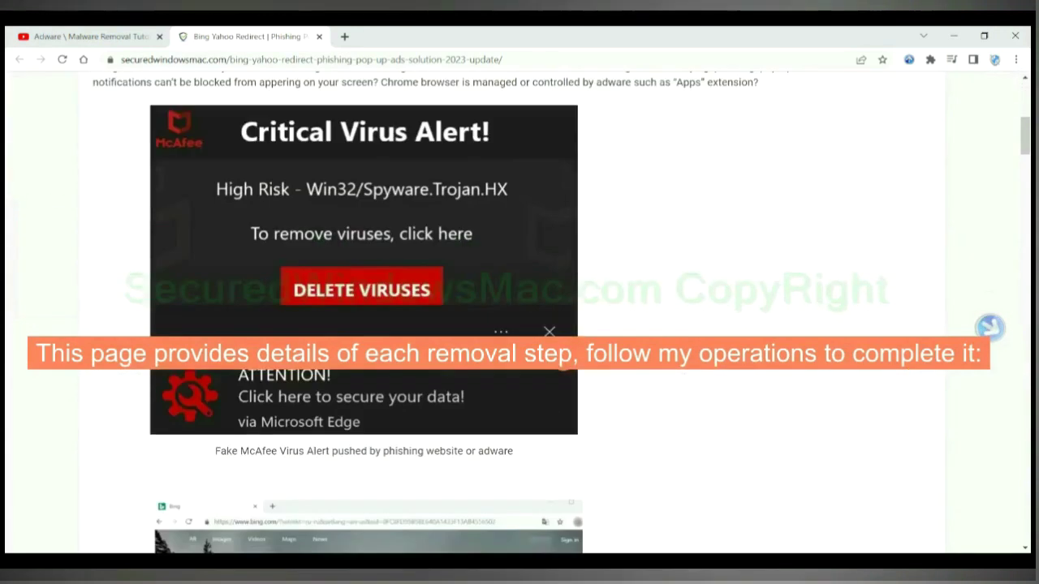
scroll(519, 325, "down", 8)
scroll(561, 360, "down", 2)
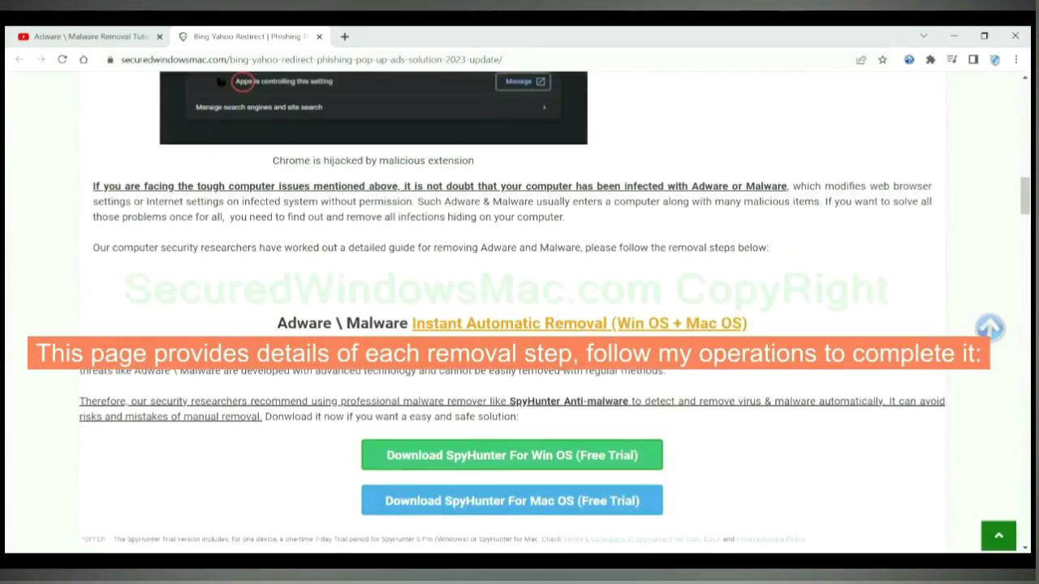
scroll(561, 357, "down", 1)
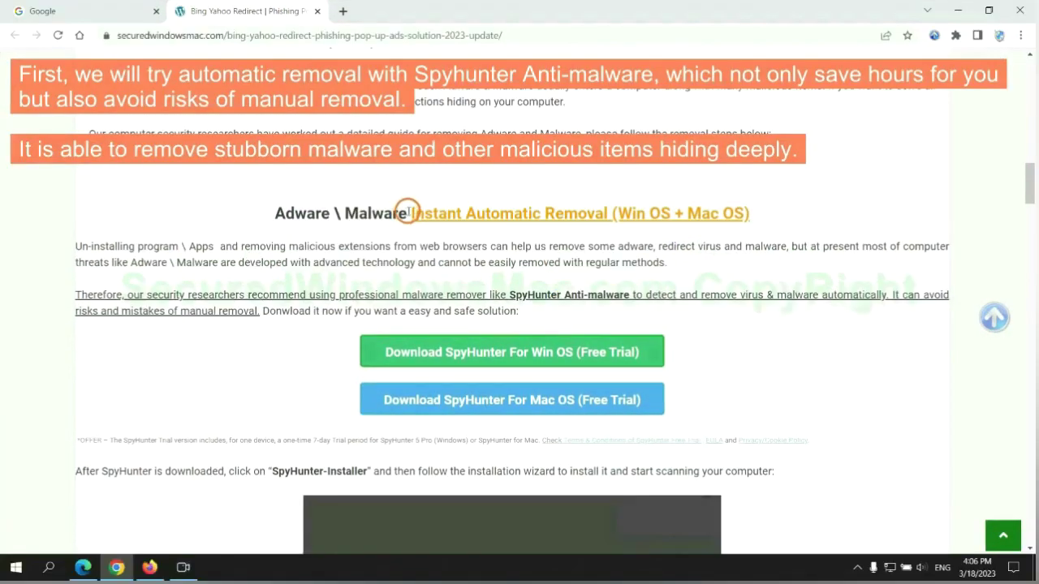
left_click_drag(408, 211, 609, 213)
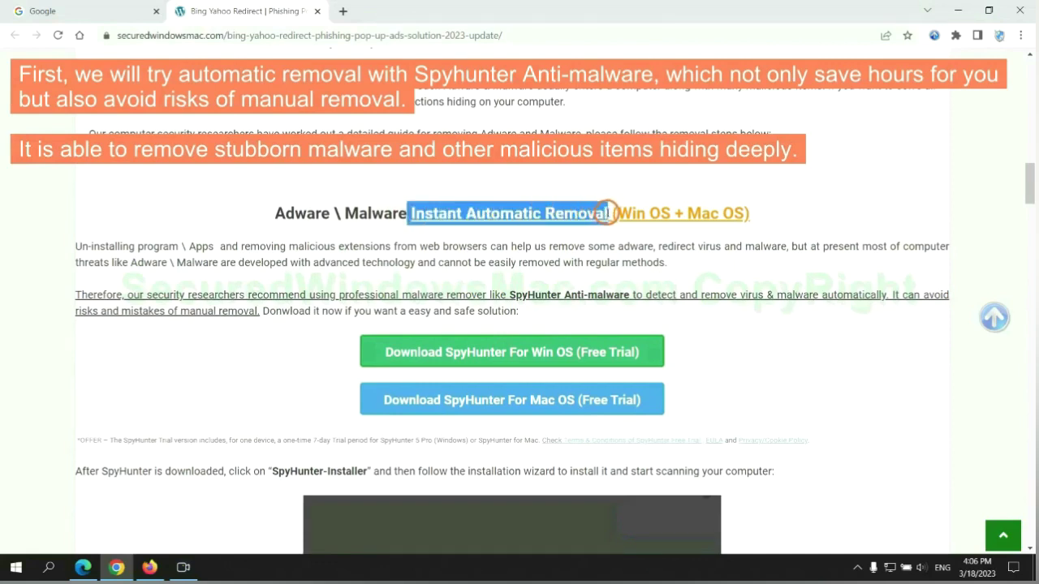
left_click(517, 178)
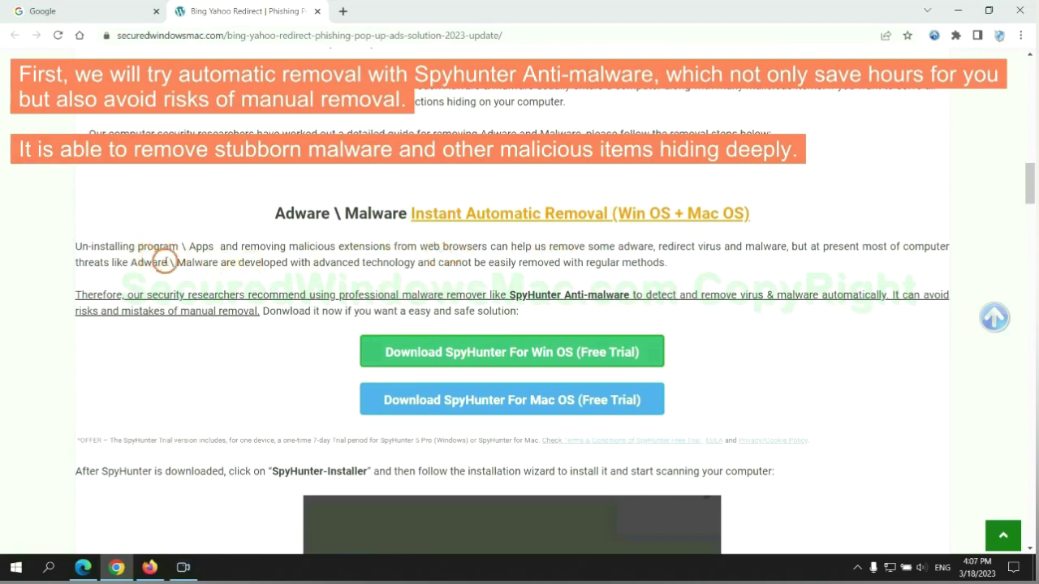
Download the SpyHunter free trial for Win OS from the guide and keep the flagged installer file.
scroll(512, 293, "down", 1)
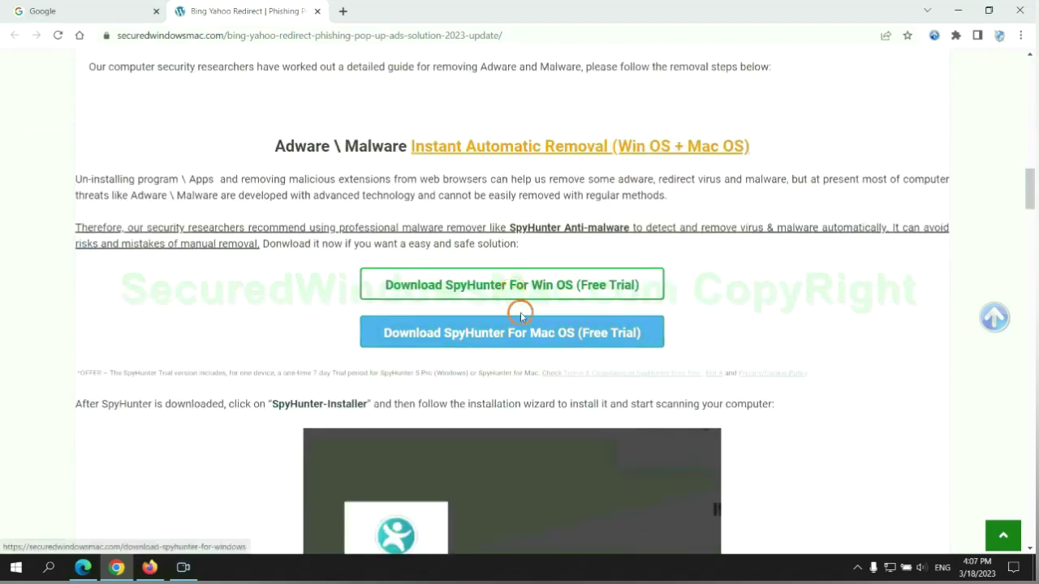
scroll(524, 327, "down", 2)
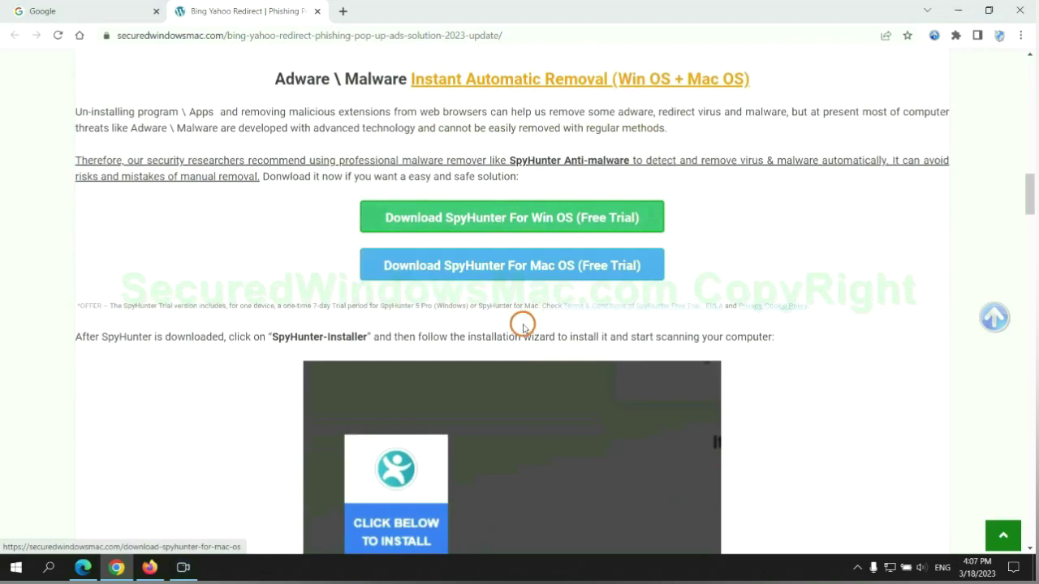
left_click(524, 153)
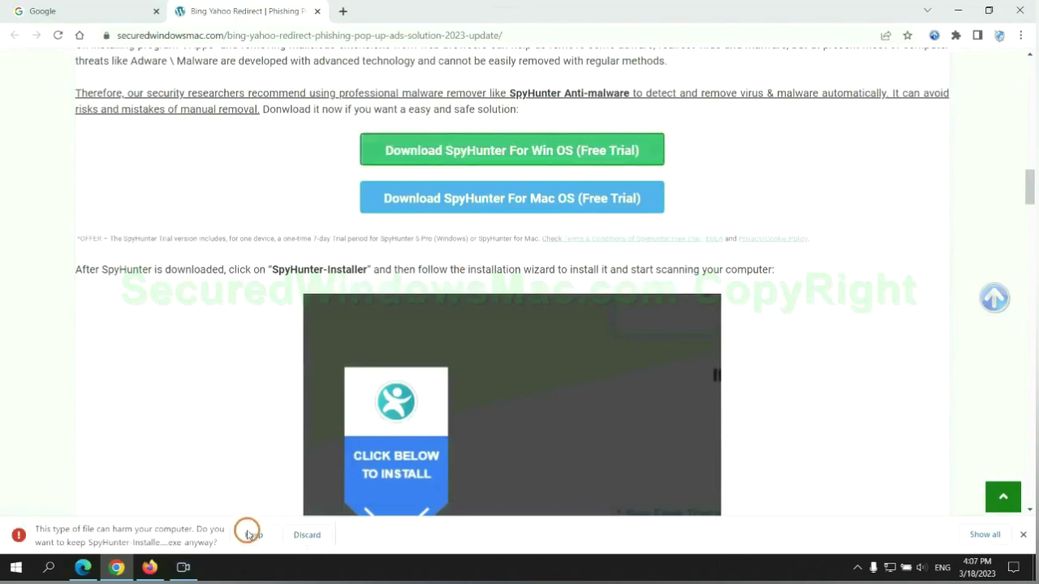
left_click(251, 535)
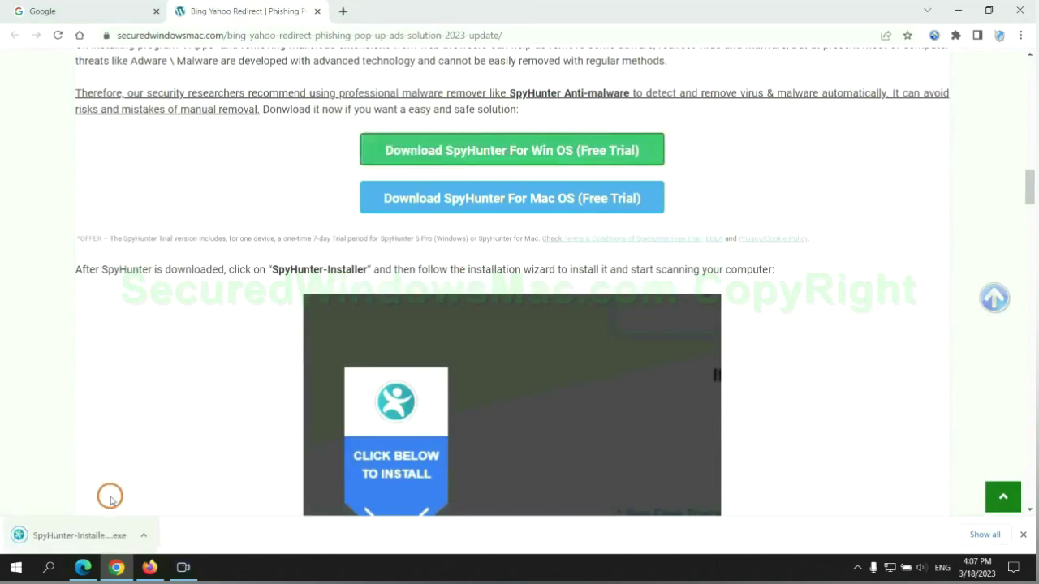
Run the downloaded SpyHunter installer and accept the EULA and Privacy Policy.
left_click(98, 535)
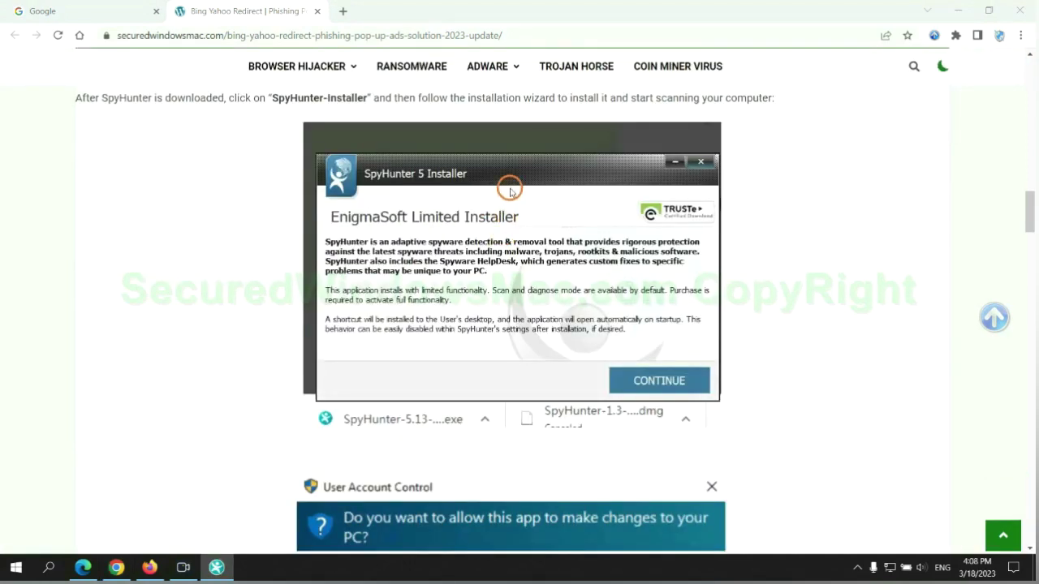
left_click(683, 381)
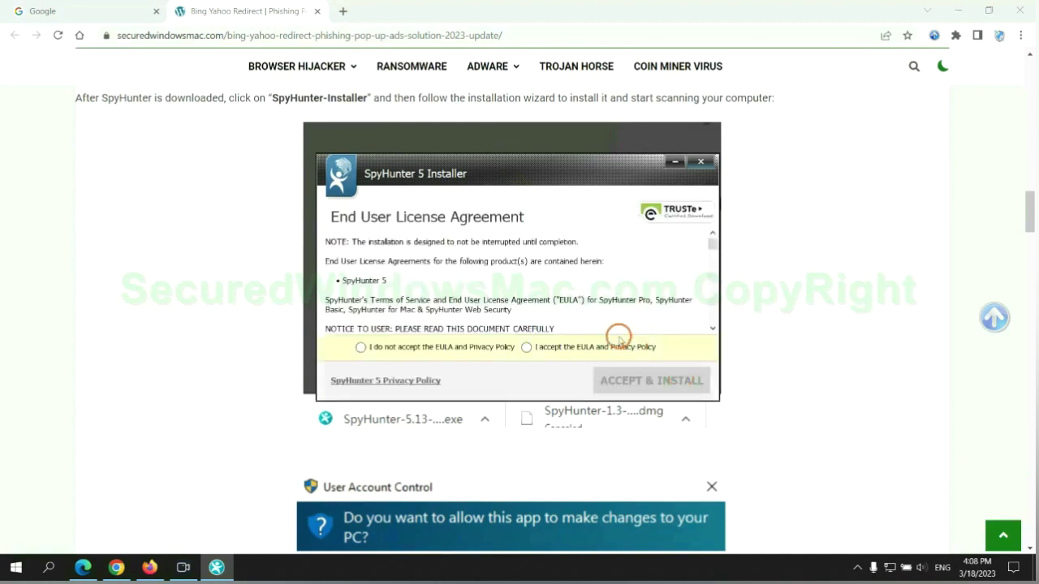
left_click(526, 347)
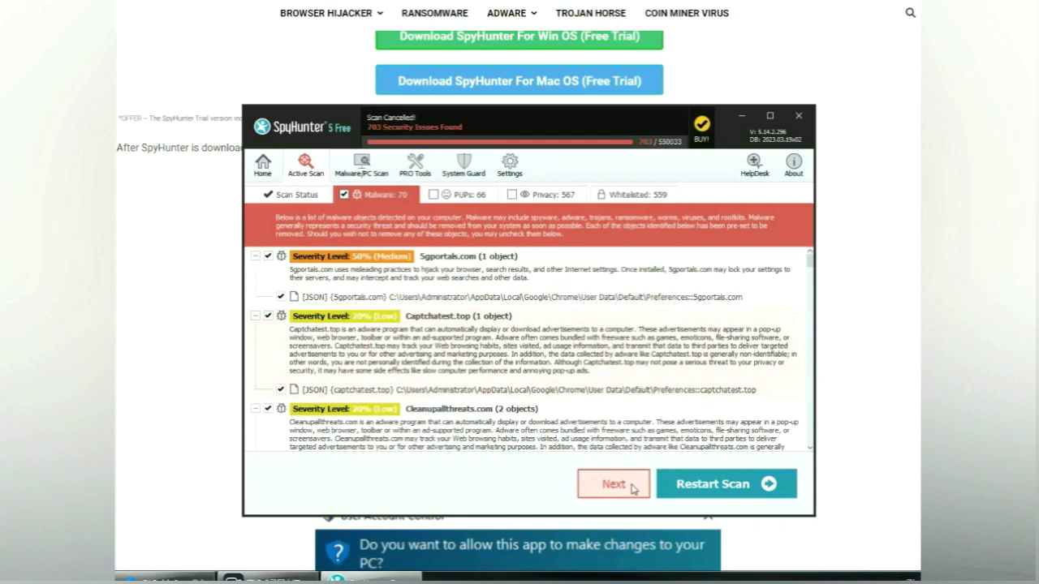
Proceed from the list of detected malware to removal and choose the 7-day free trial of SpyHunter 5.
left_click(634, 487)
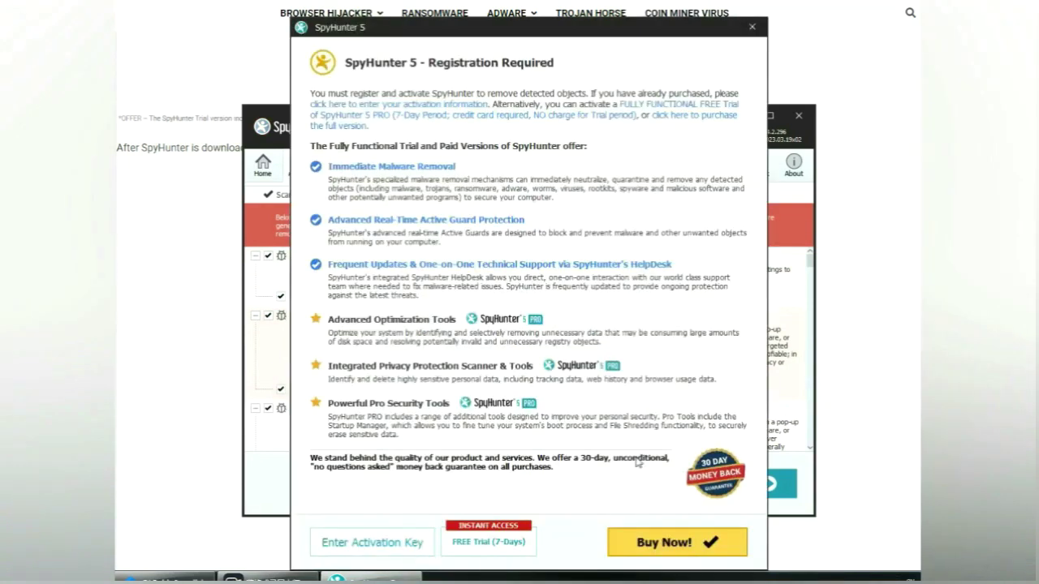
left_click(490, 542)
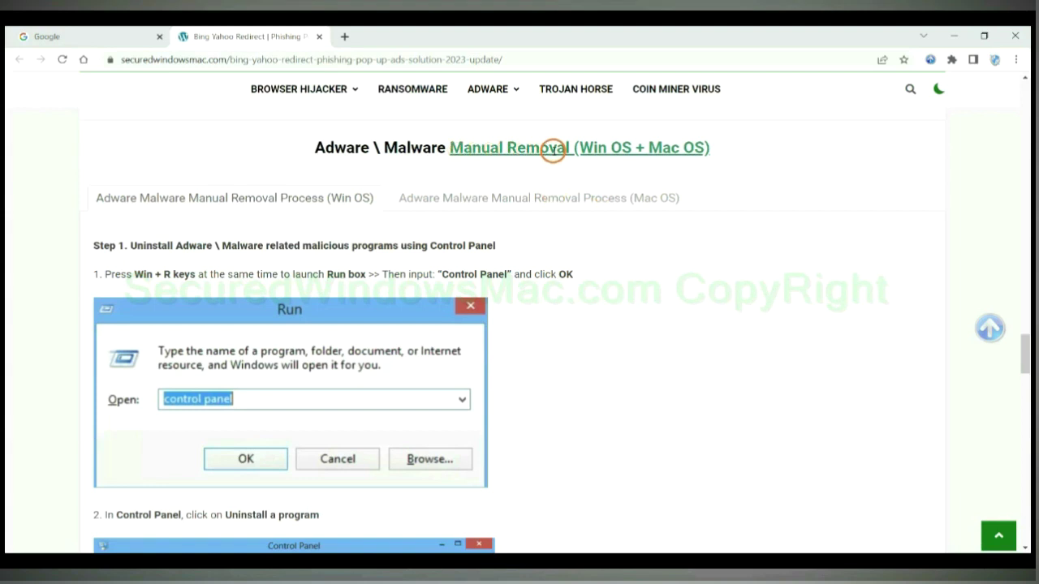
Show the Mac OS manual removal process in the guide and go through STEP 1 on deleting malicious apps.
left_click_drag(578, 150, 636, 148)
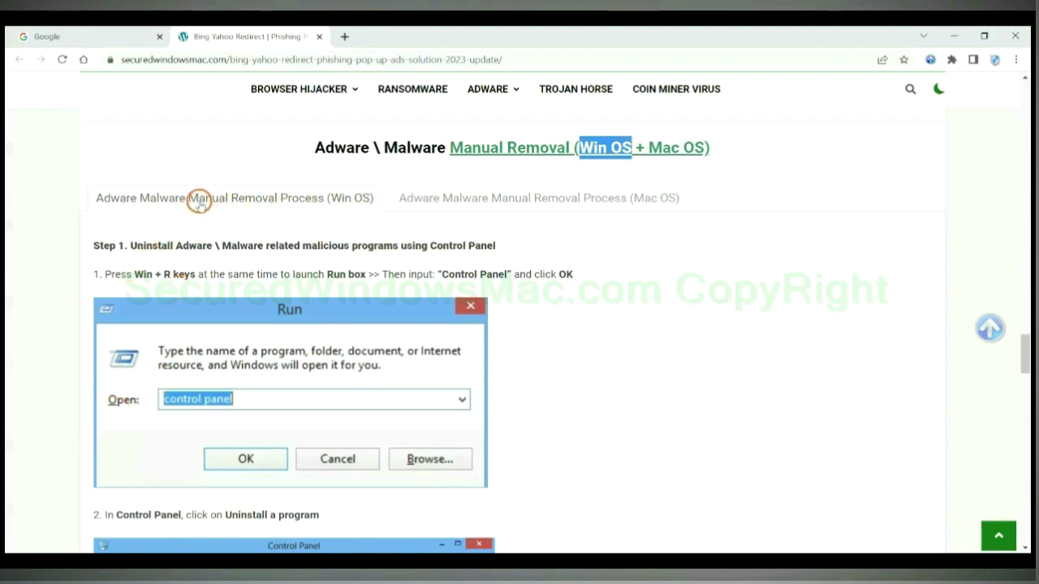
left_click_drag(648, 148, 695, 148)
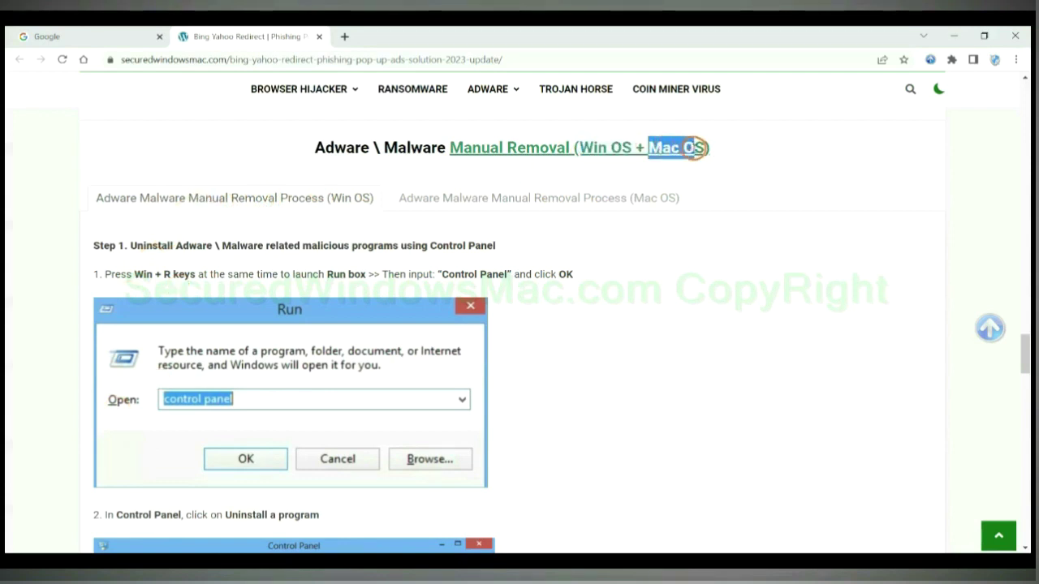
left_click(531, 197)
scroll(484, 274, "up", 1)
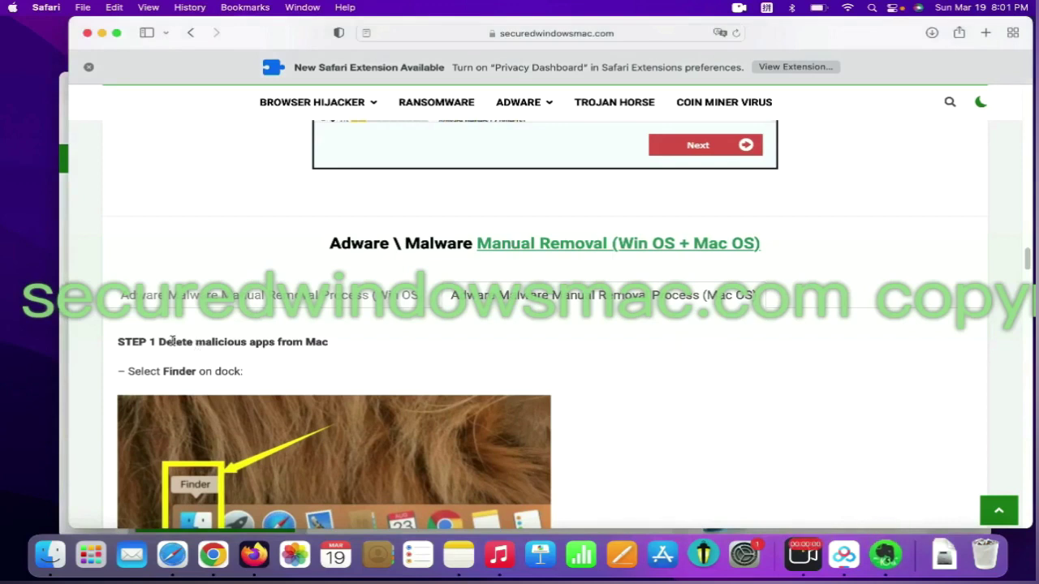
left_click_drag(160, 342, 267, 343)
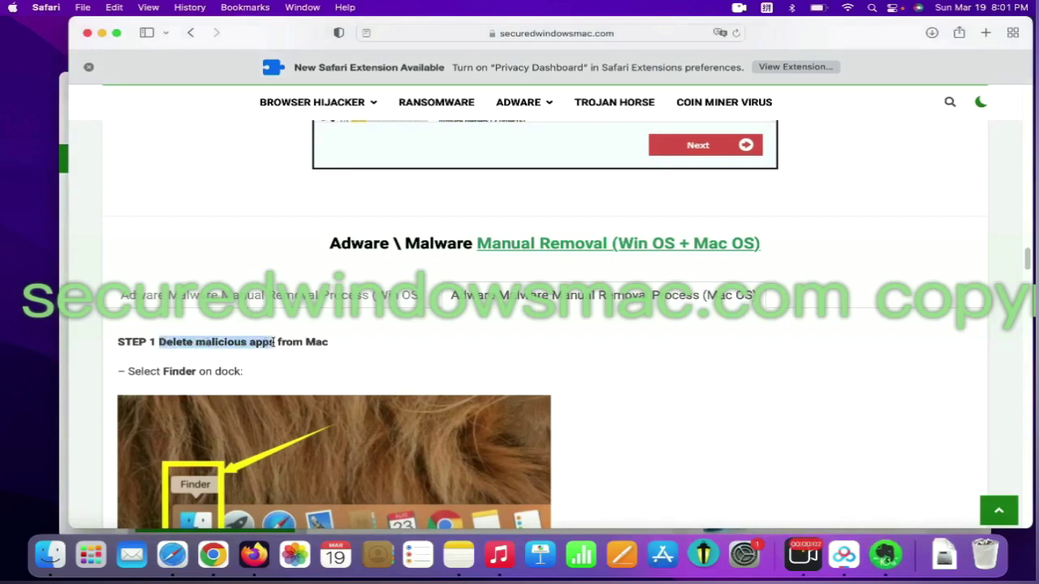
left_click(720, 358)
left_click_drag(1029, 251, 1028, 268)
Open the Applications folder in Finder and bring up the Move to Trash command for the BeeCut app.
left_click(52, 553)
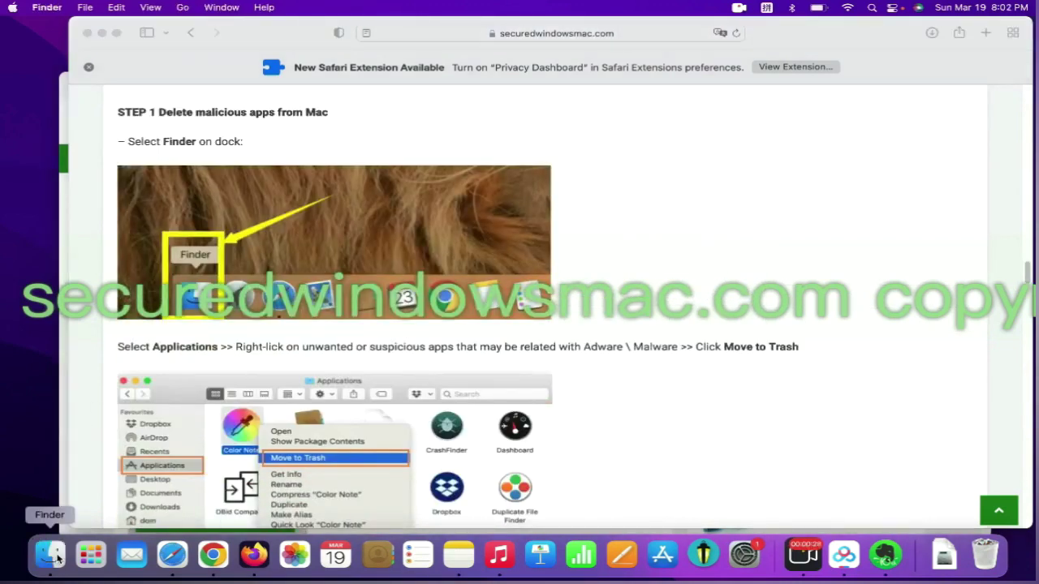
left_click(171, 165)
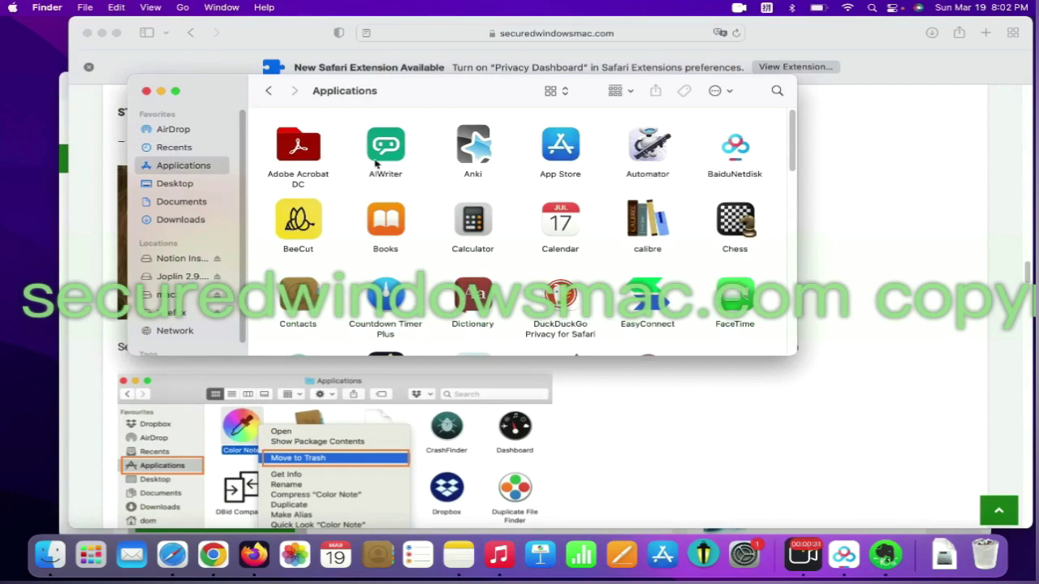
right_click(293, 209)
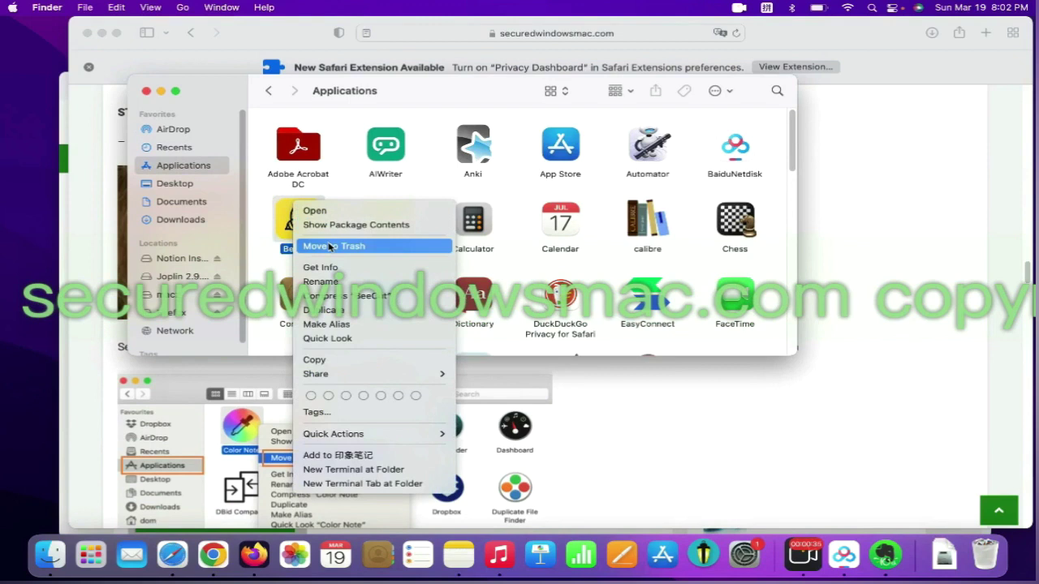
Empty the Mac's Trash.
right_click(981, 554)
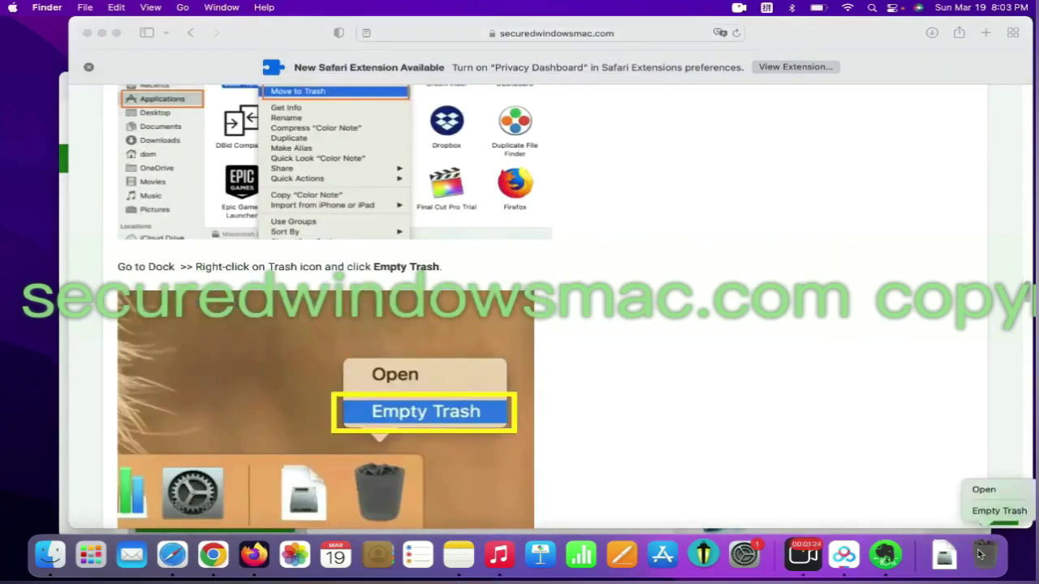
left_click(999, 510)
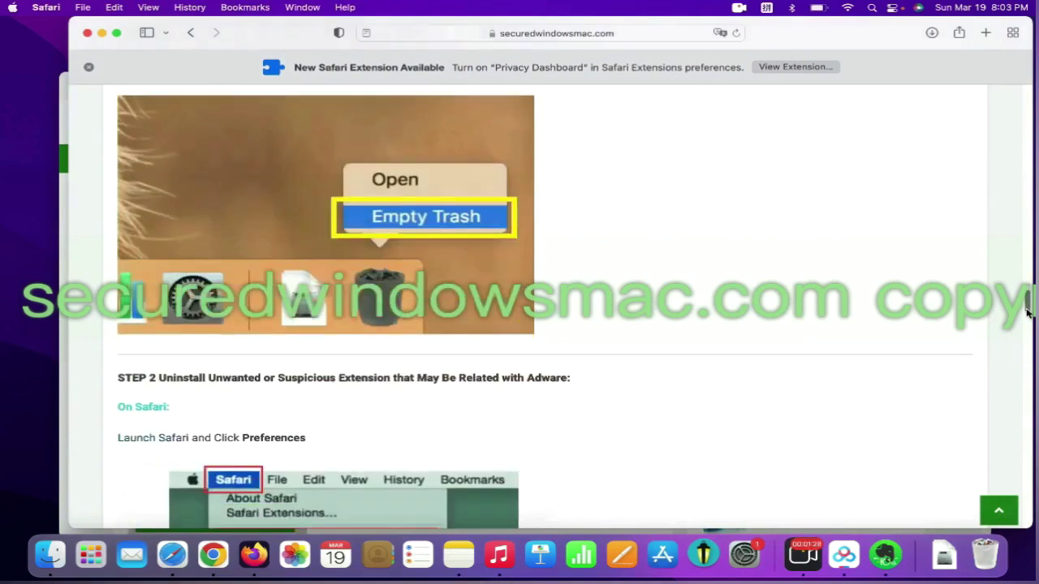
Go to STEP 2 of the guide on uninstalling suspicious extensions and open Safari's Preferences.
scroll(1027, 299, "down", 5)
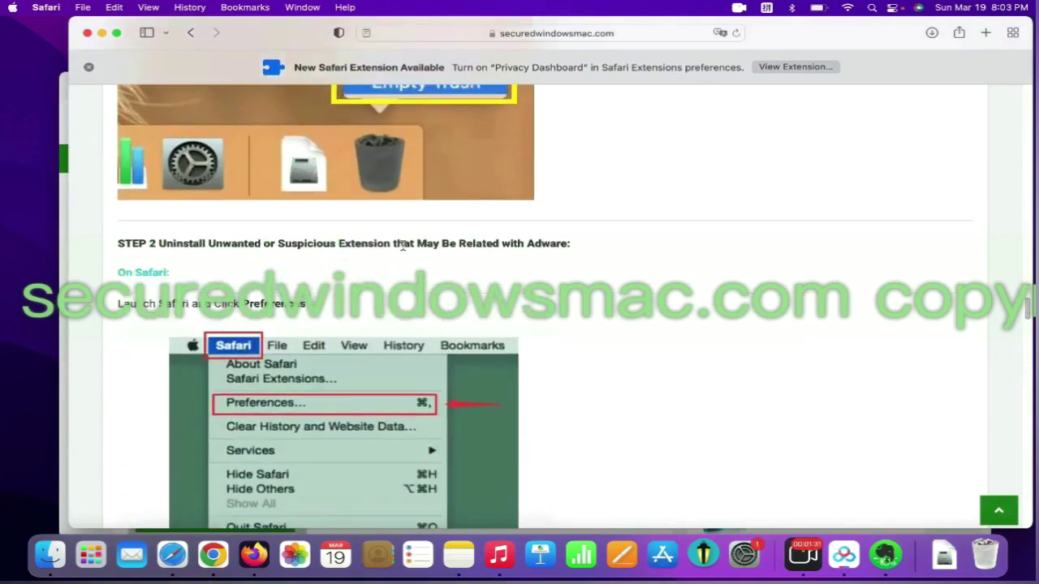
left_click_drag(392, 245, 163, 241)
left_click(163, 241)
scroll(150, 154, "down", 1)
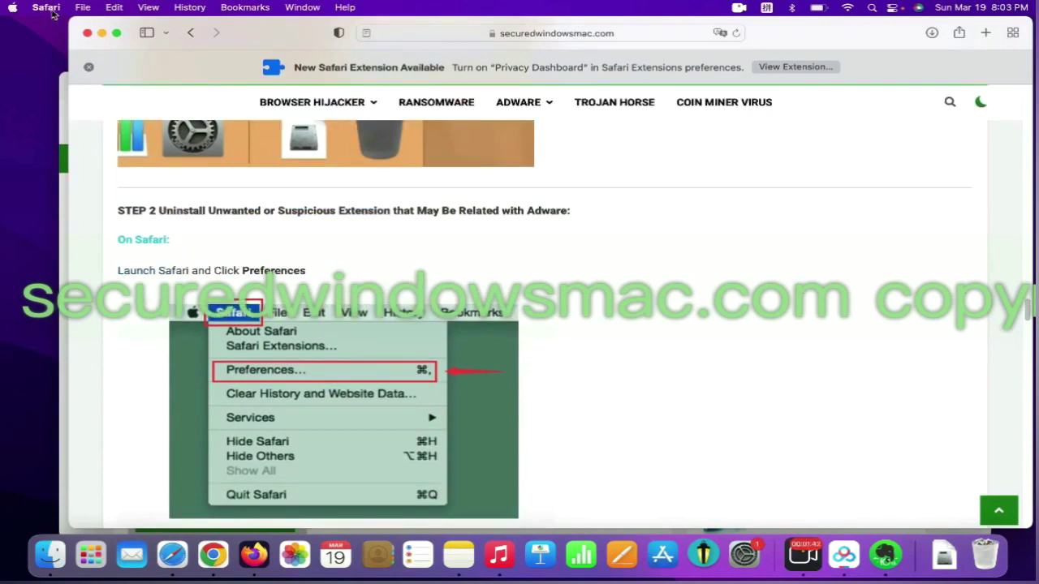
left_click(52, 9)
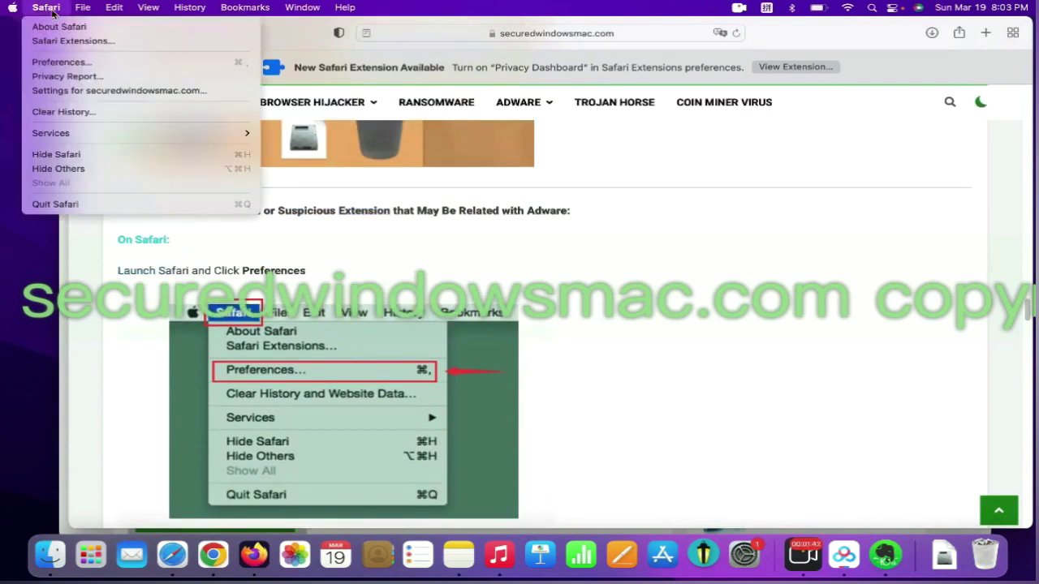
left_click(78, 62)
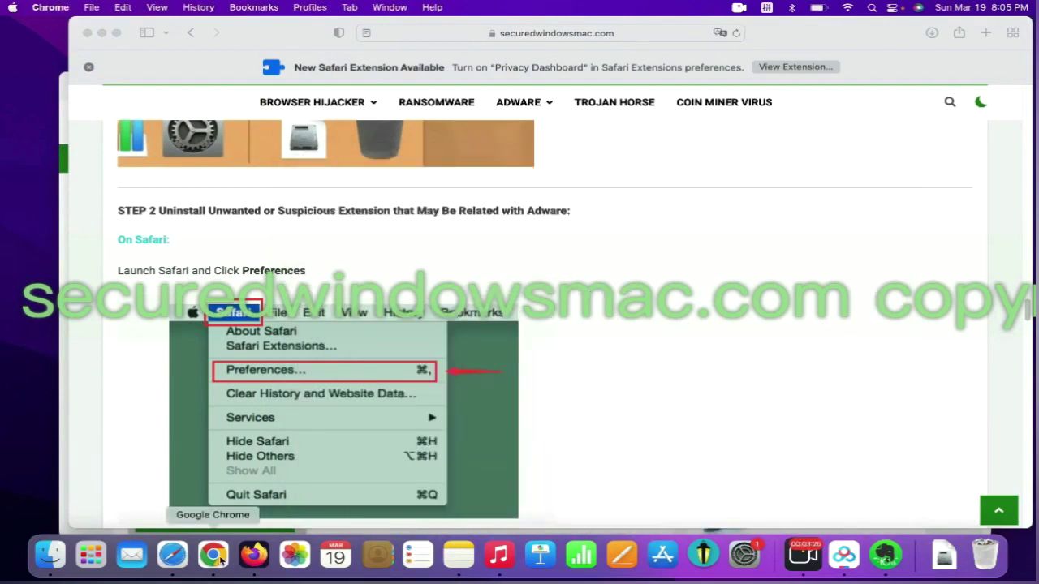
Switch to Google Chrome, open its Extensions page and remove the "Netflix Party is now Teleparty" extension.
left_click(220, 560)
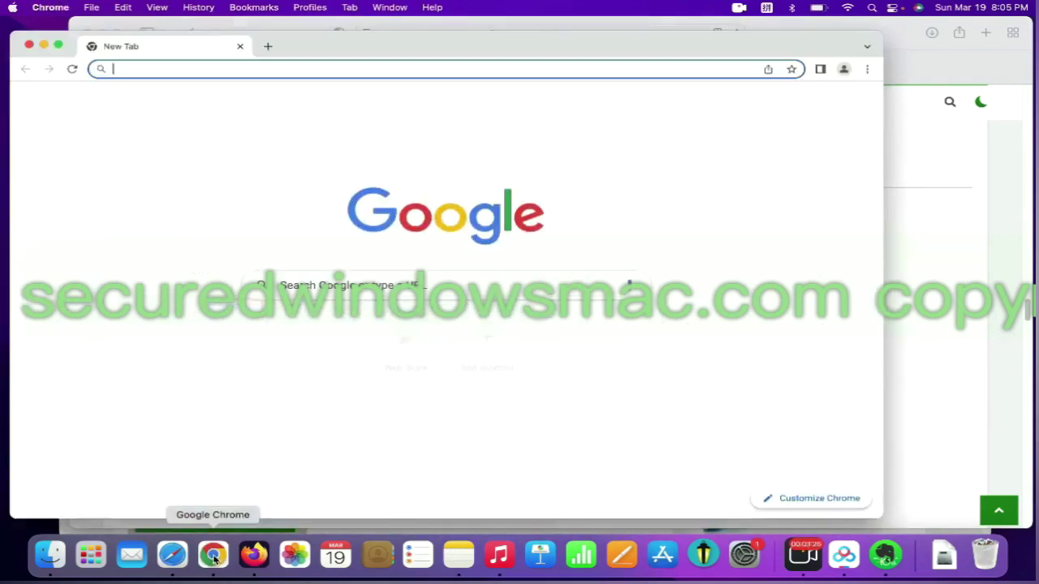
left_click(867, 69)
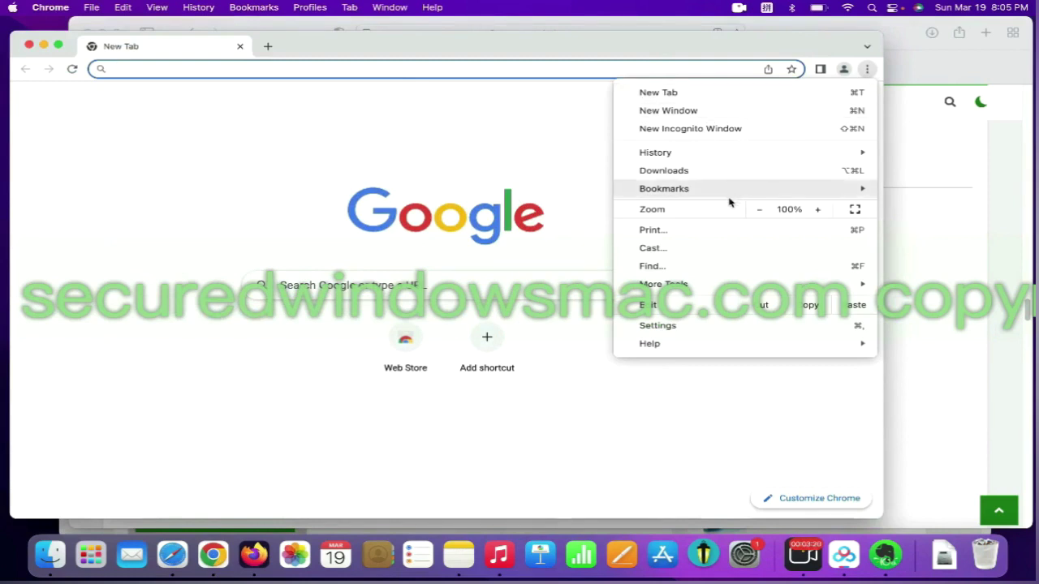
mouse_move(724, 294)
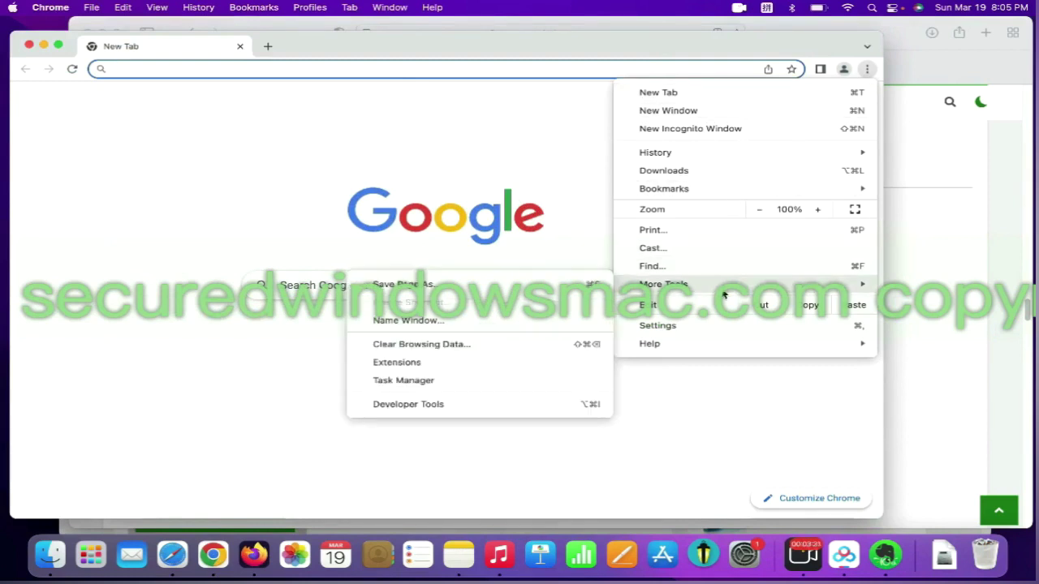
left_click(475, 358)
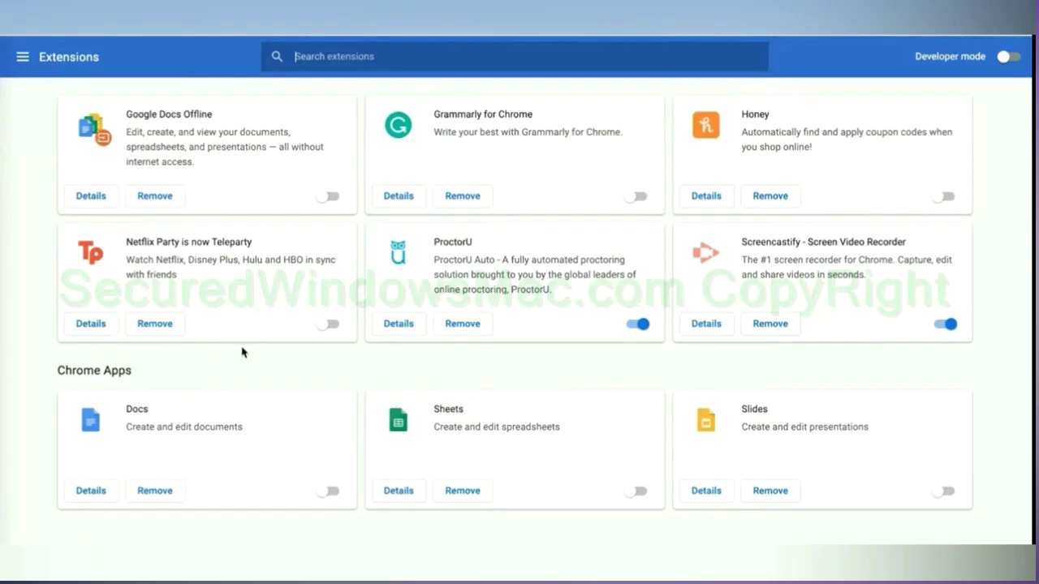
left_click(154, 325)
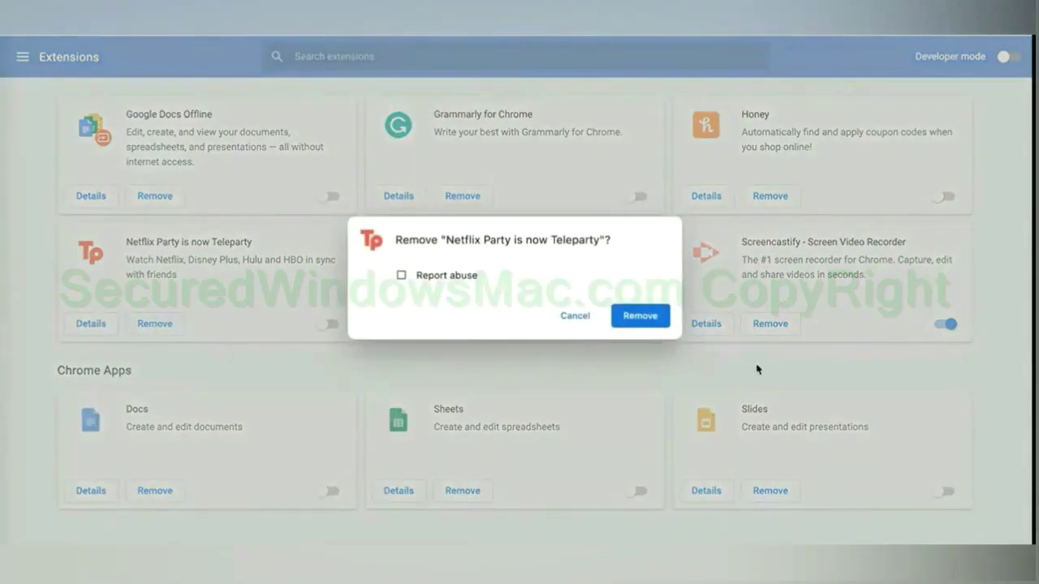
left_click(641, 316)
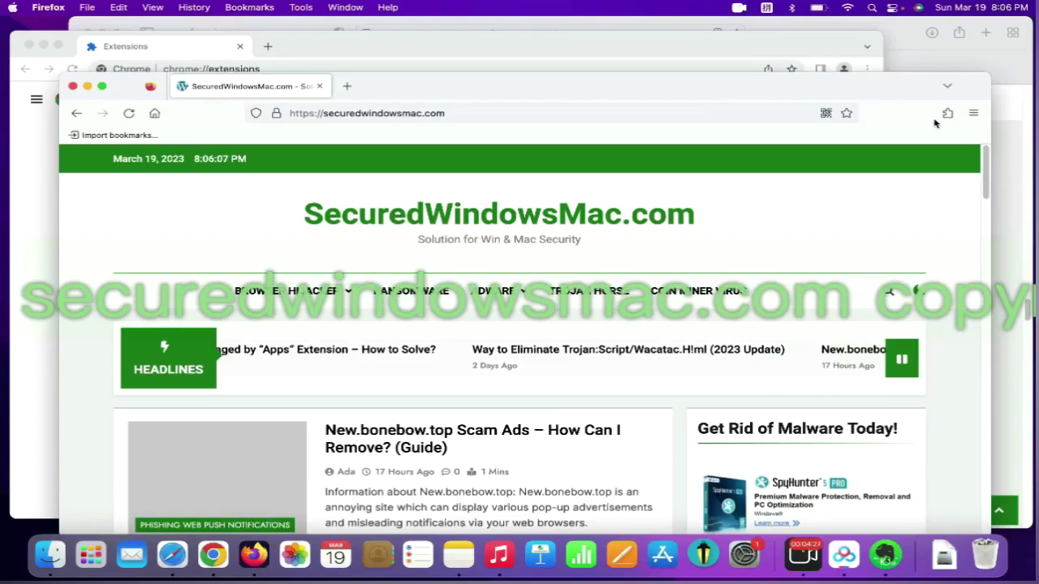
Open Firefox's Add-ons Manager and remove the "Presearch.com Search Extension".
left_click(947, 113)
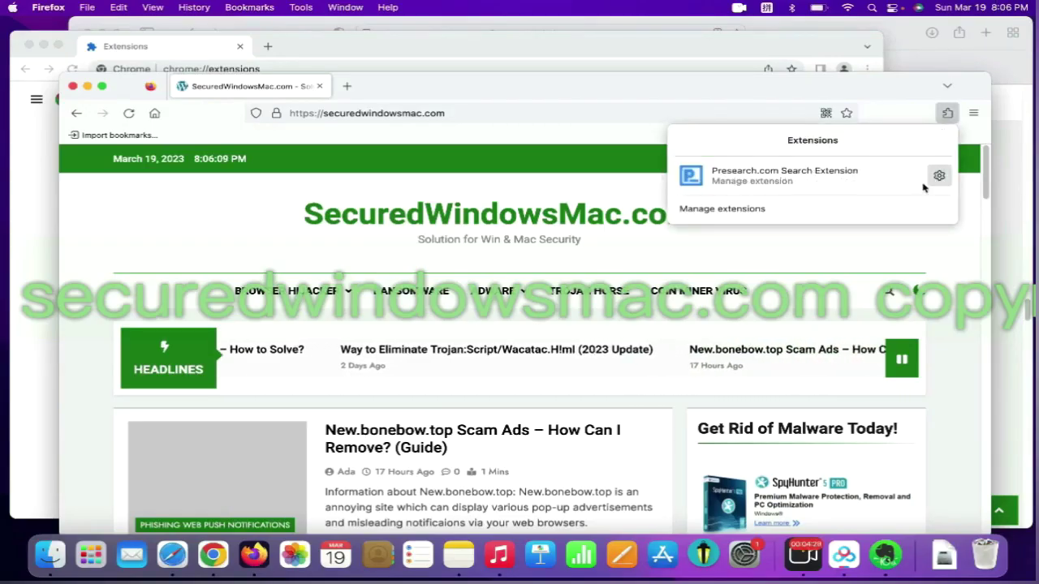
left_click(780, 208)
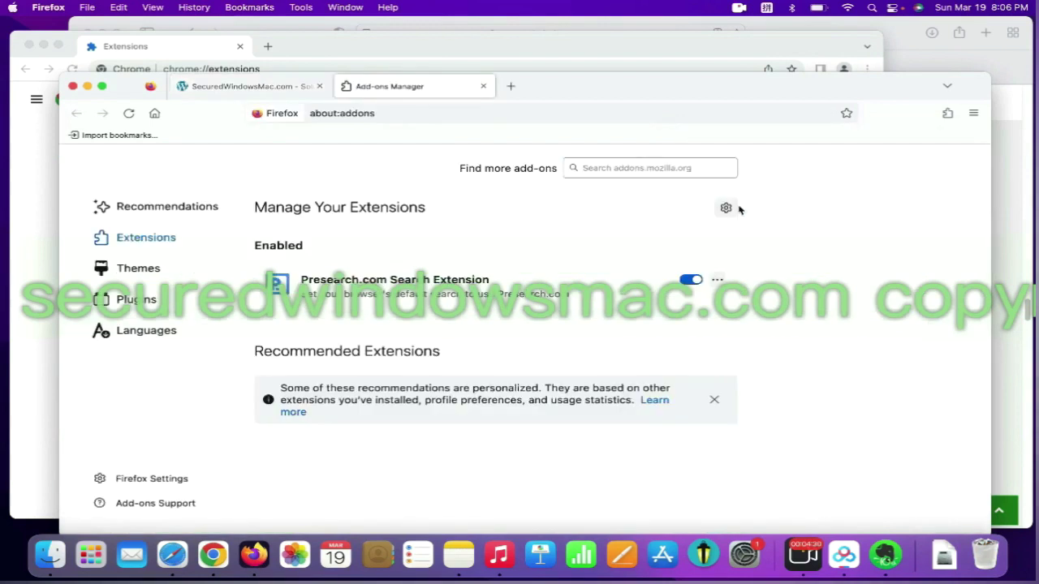
left_click(717, 280)
left_click(746, 300)
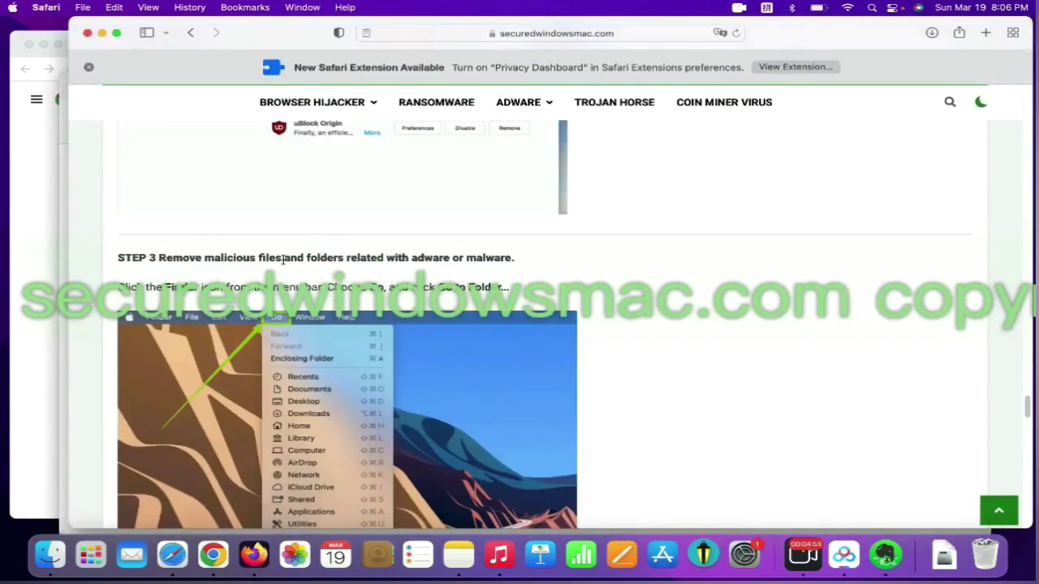
Following STEP 3 of the guide, go to /Library/LaunchAgents/ in Finder and move com.enigmasoft.spyhunter.plist to the Trash.
left_click_drag(283, 259, 203, 258)
left_click(139, 206)
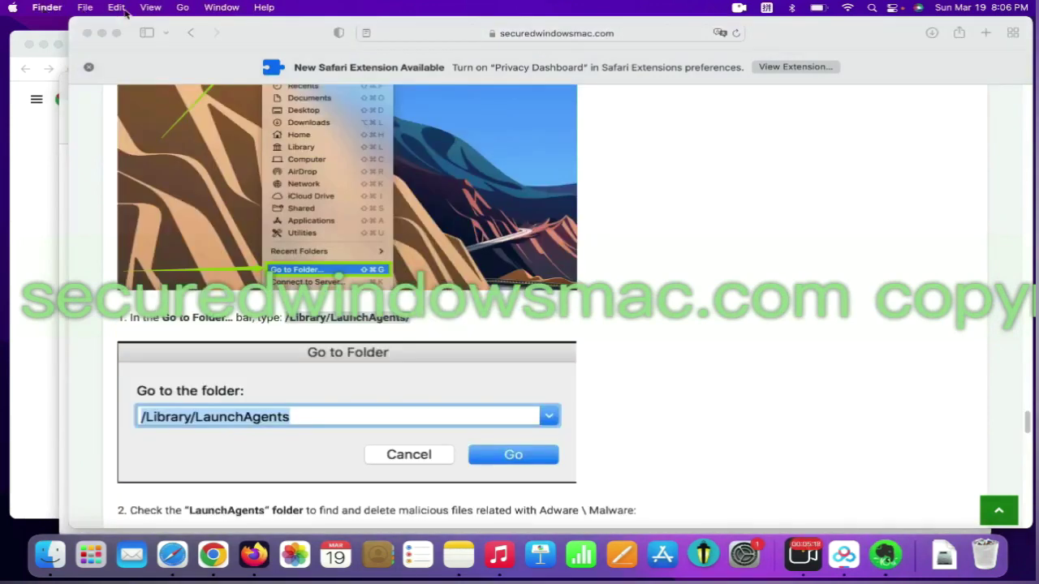
left_click(185, 8)
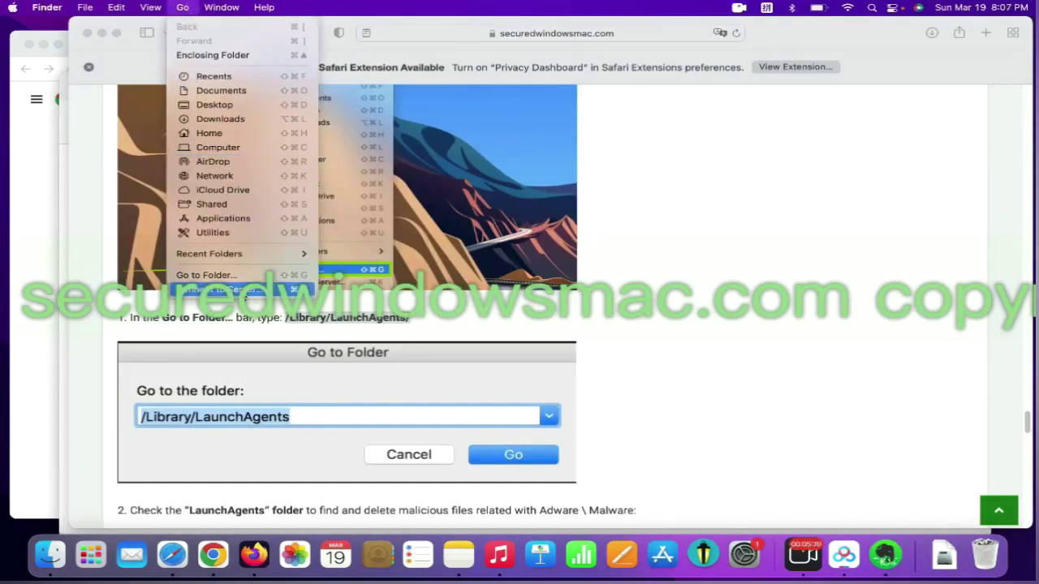
left_click(210, 275)
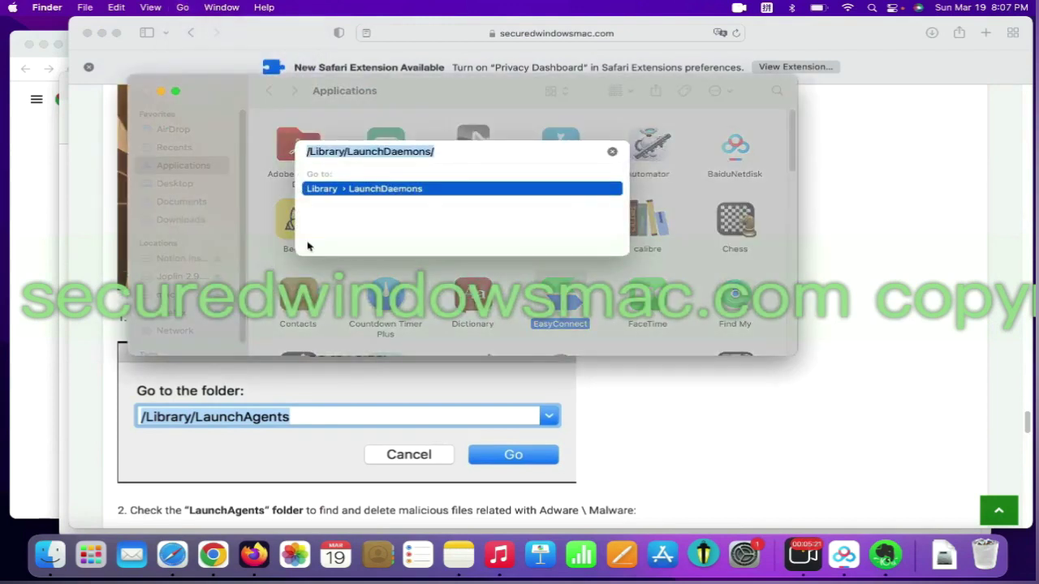
type("/Library/LaunchAgents/")
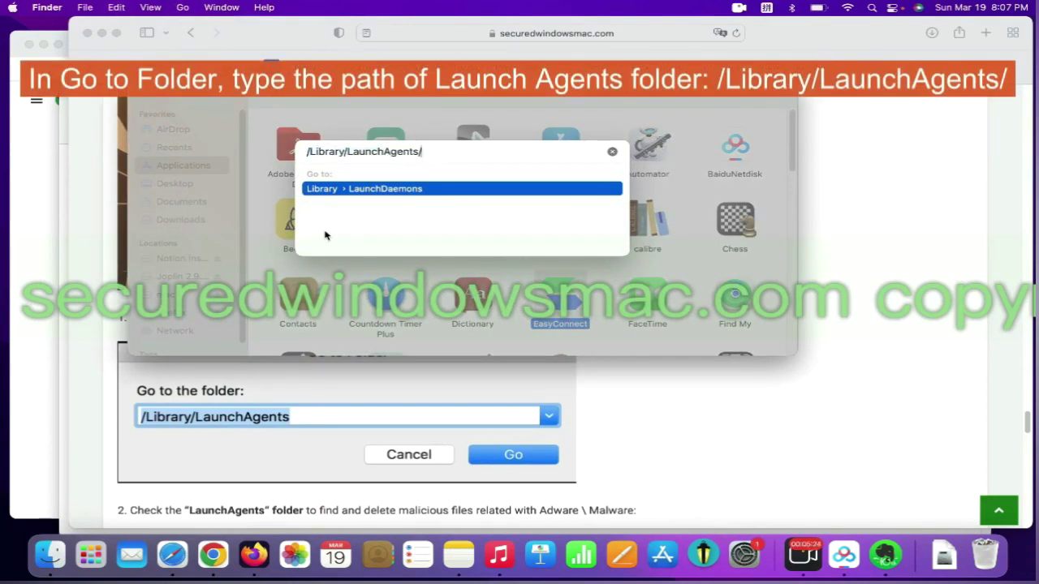
key("Return")
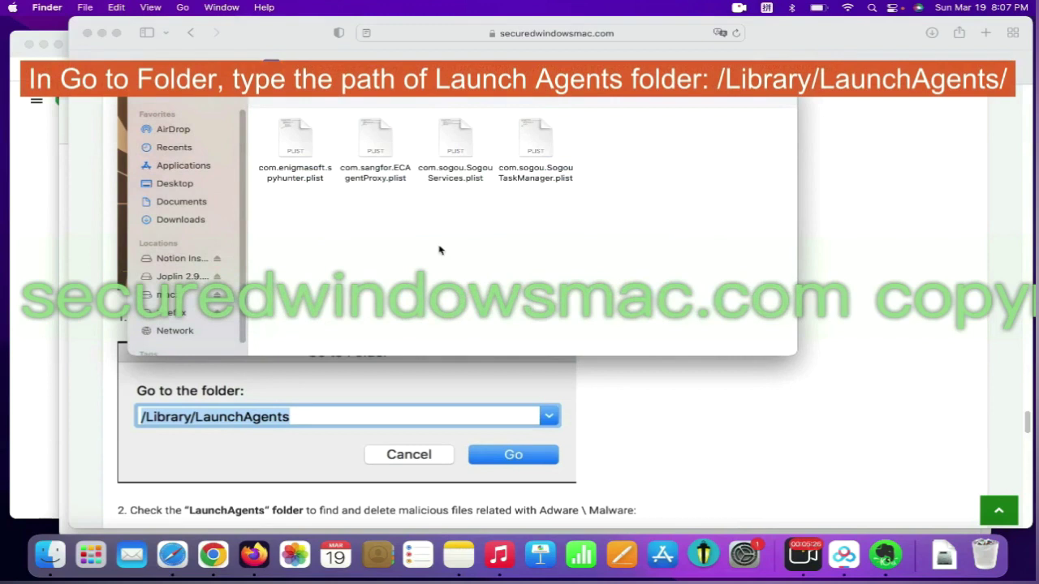
right_click(308, 159)
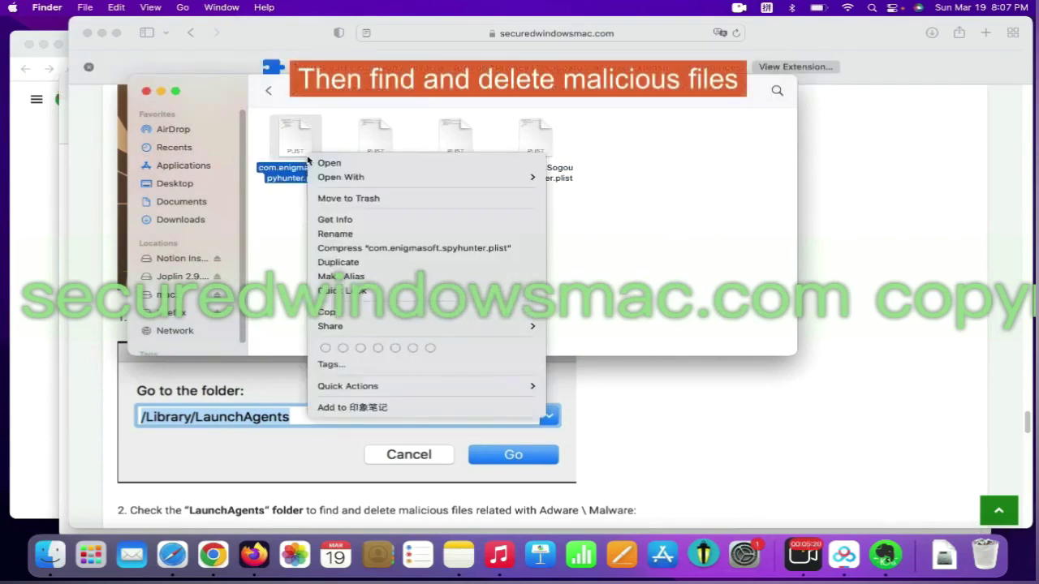
left_click(352, 197)
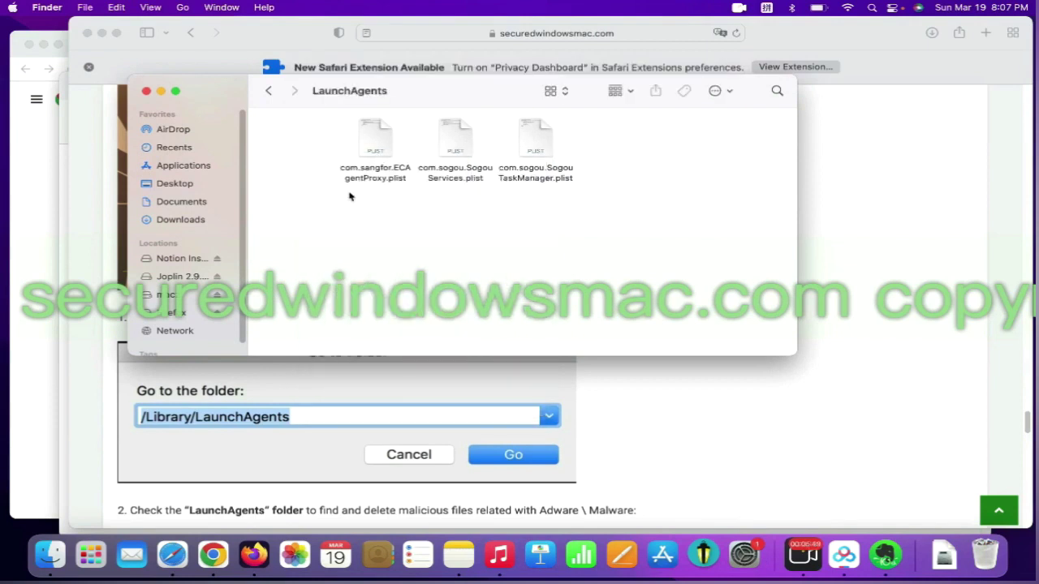
Return to the guide in Safari and copy the path ~/Library/Application Support/ from item 3.
left_click(754, 404)
scroll(866, 358, "down", 1)
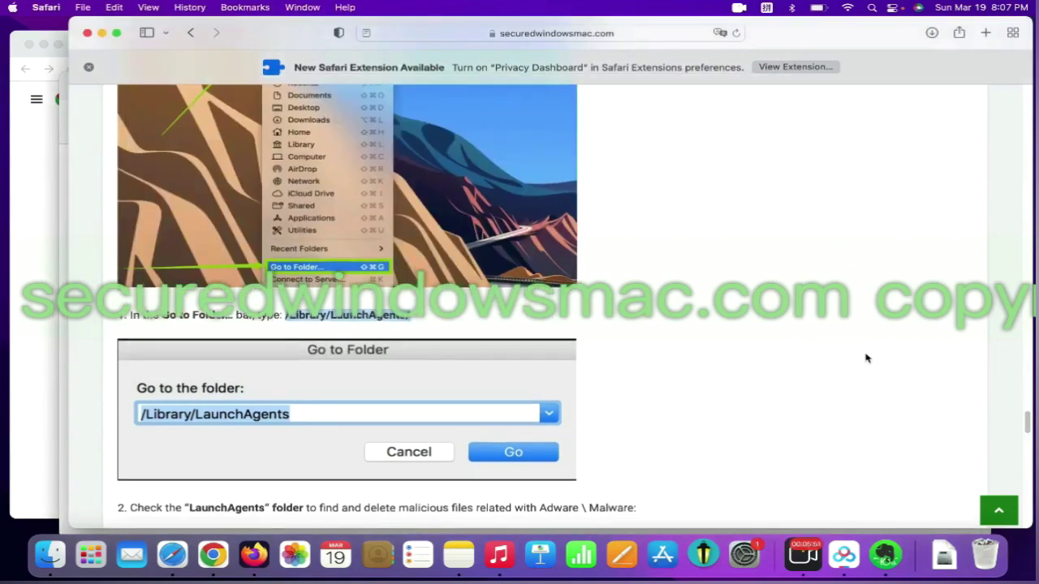
scroll(866, 358, "down", 10)
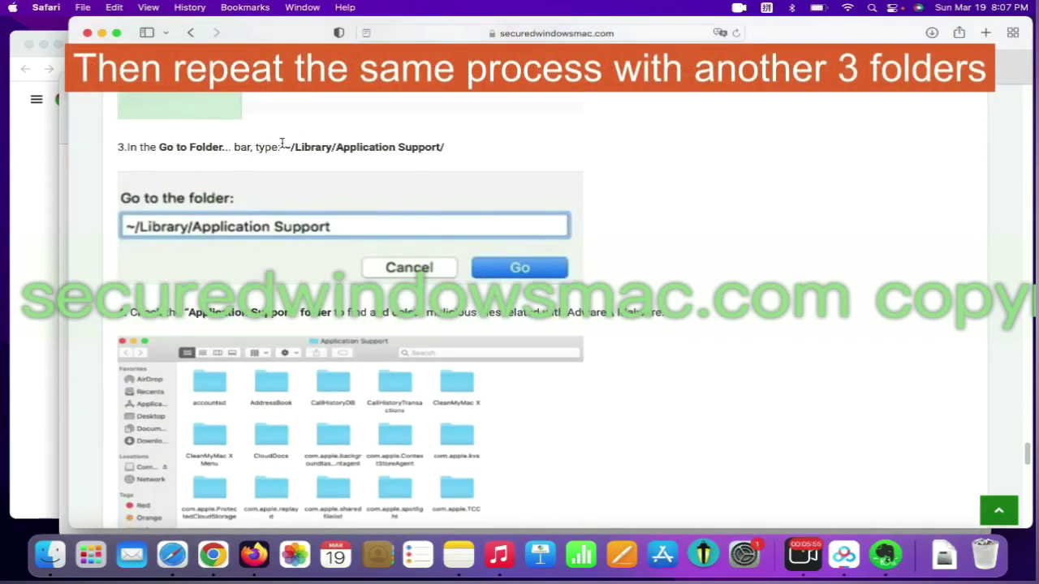
left_click_drag(282, 143, 476, 153)
key("super+c")
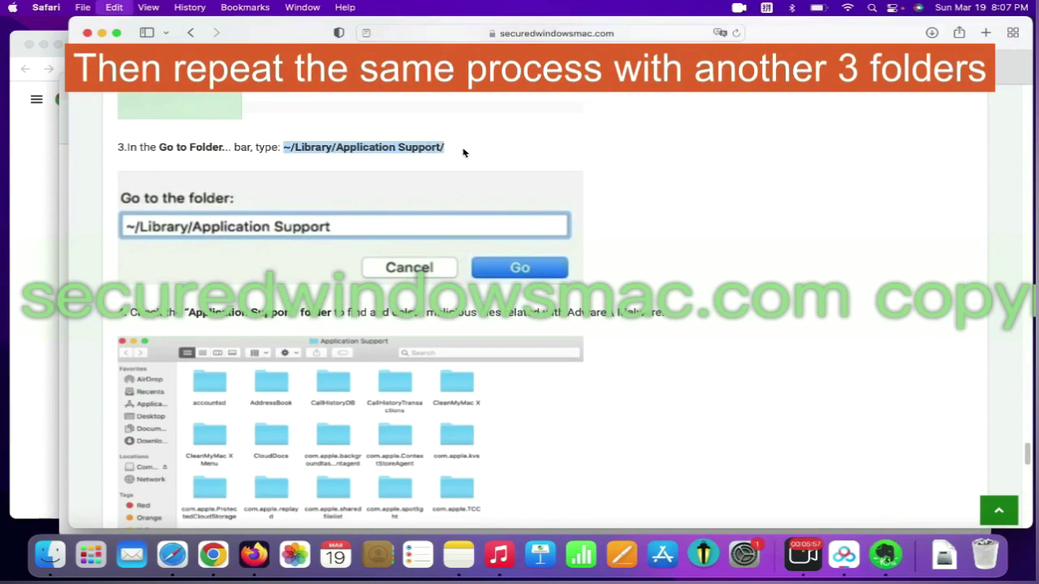
Go to ~/Library/Application Support/ in Finder, look through its folders and bring up the commands for the Goldenfrog folder.
left_click(885, 533)
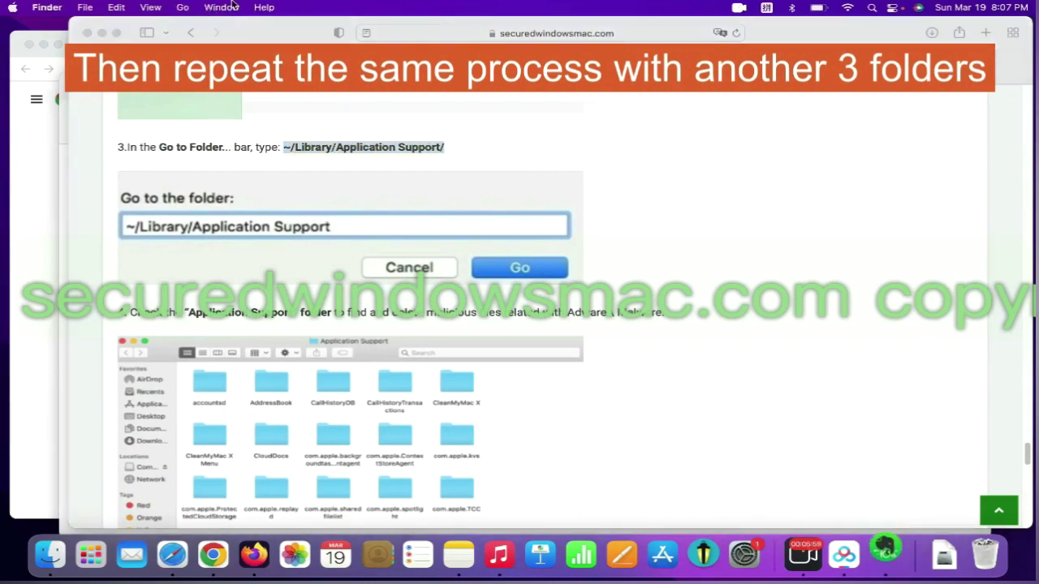
left_click(180, 7)
left_click(243, 276)
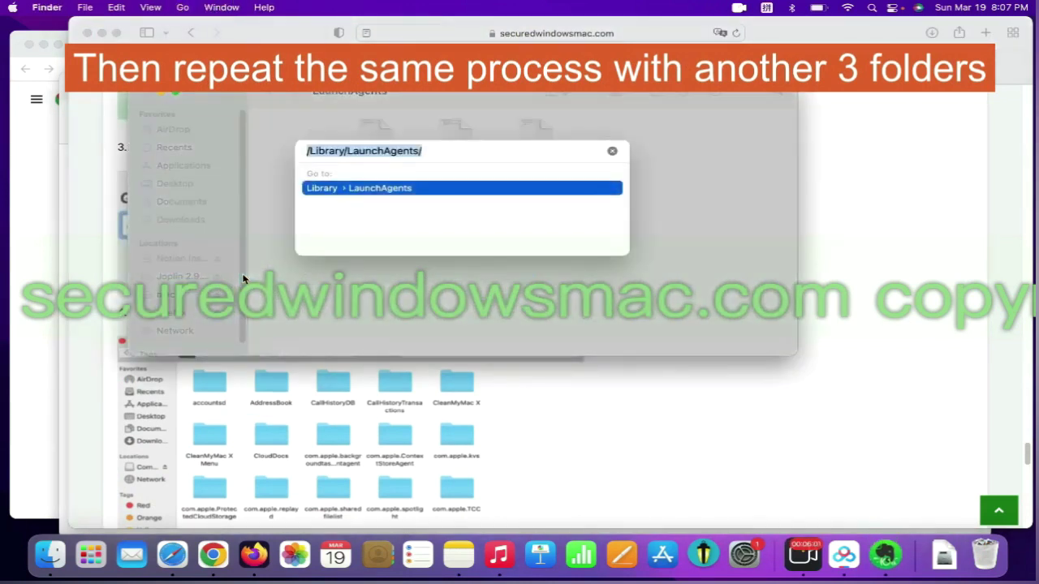
key("super+v")
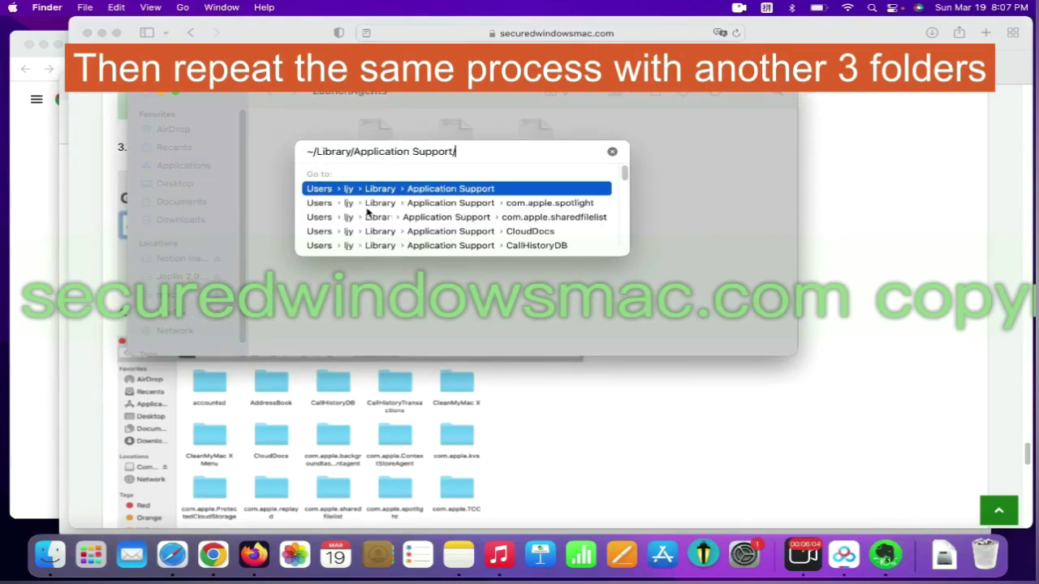
key("Return")
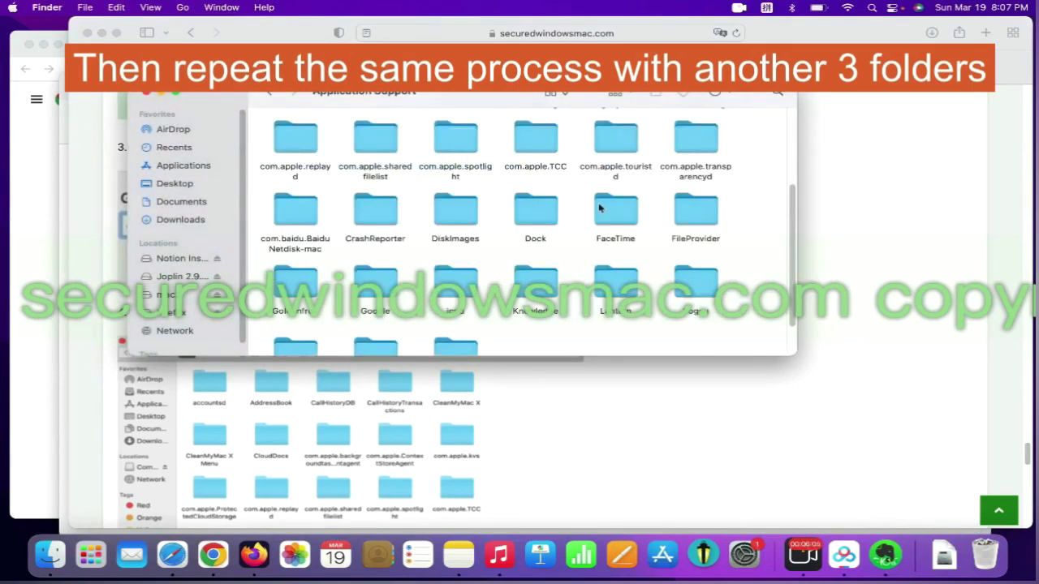
scroll(791, 249, "down", 2)
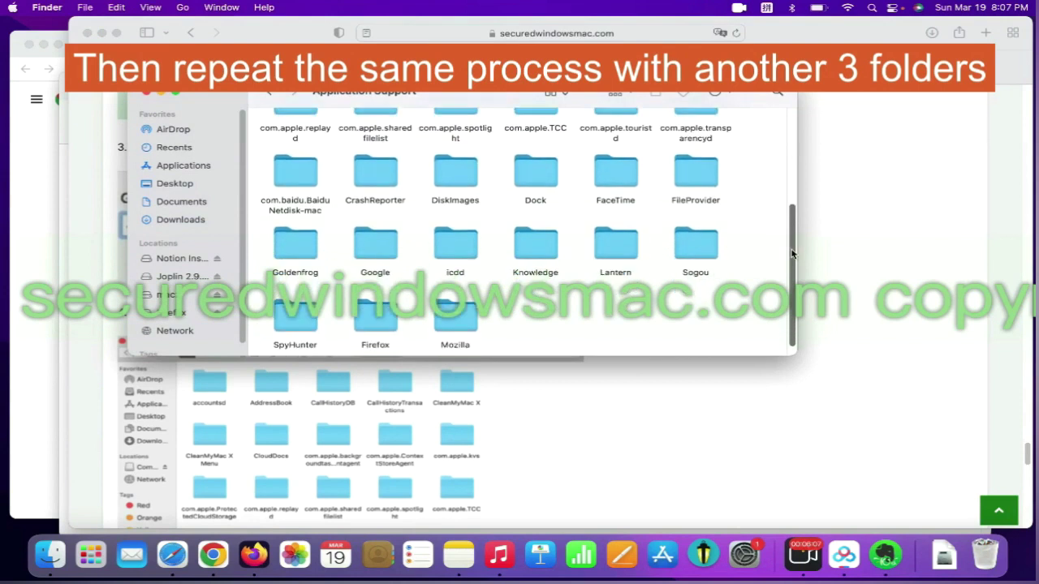
scroll(786, 233, "up", 2)
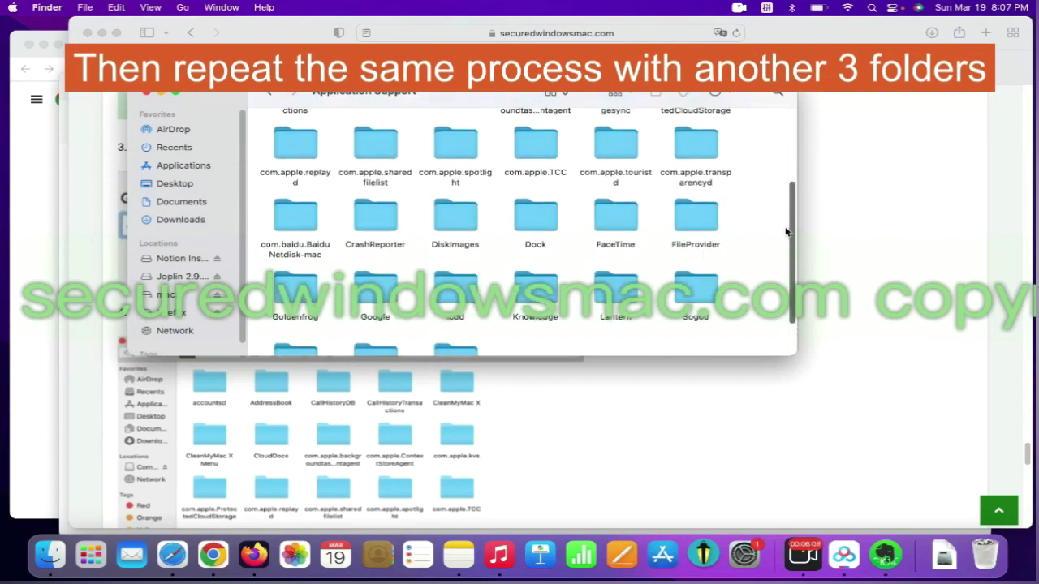
right_click(311, 294)
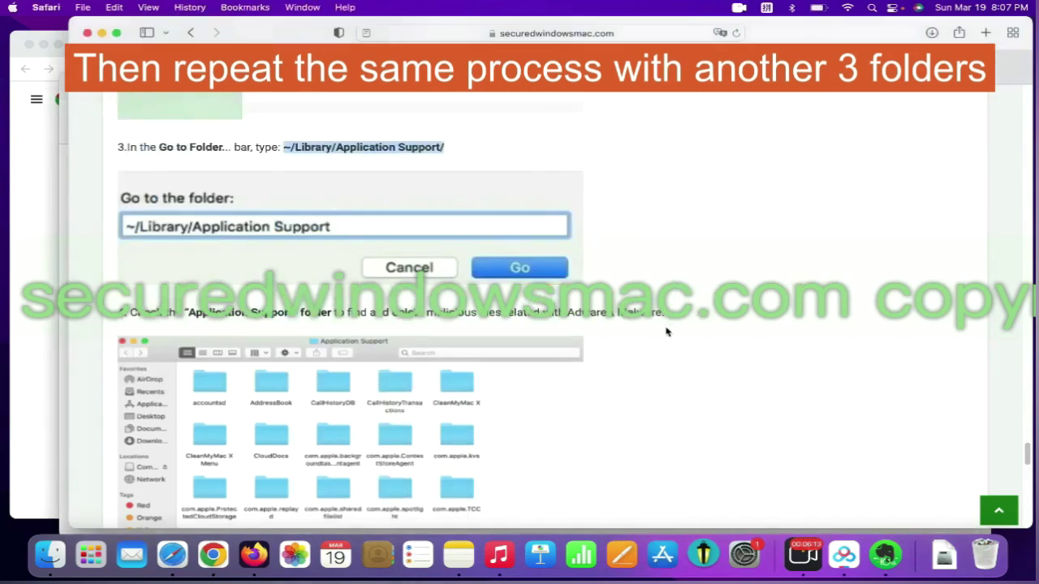
Copy the path ~/Library/LaunchAgents/ from item 5 of the guide in Safari.
scroll(665, 332, "down", 1)
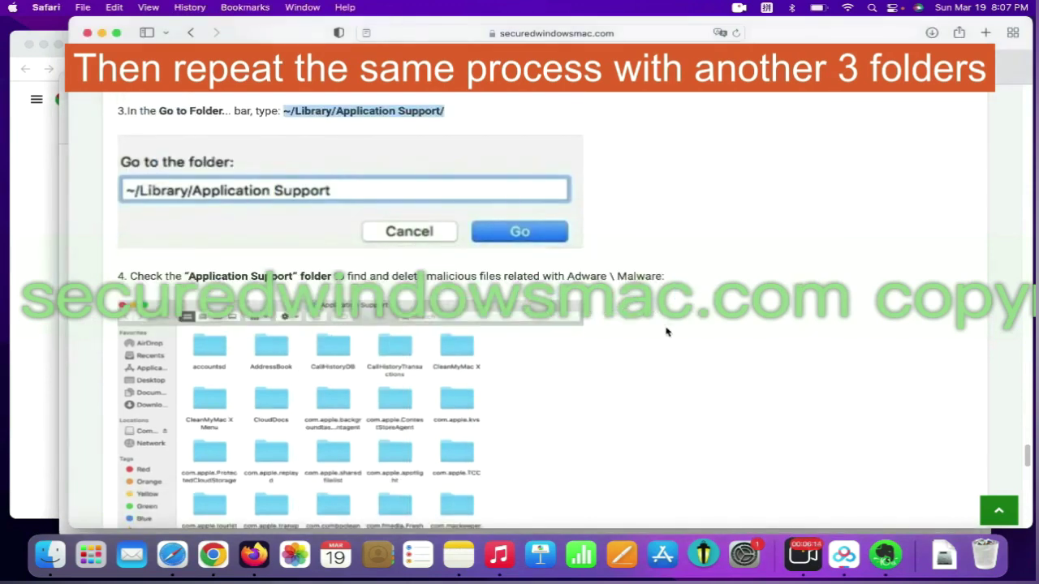
scroll(666, 331, "down", 7)
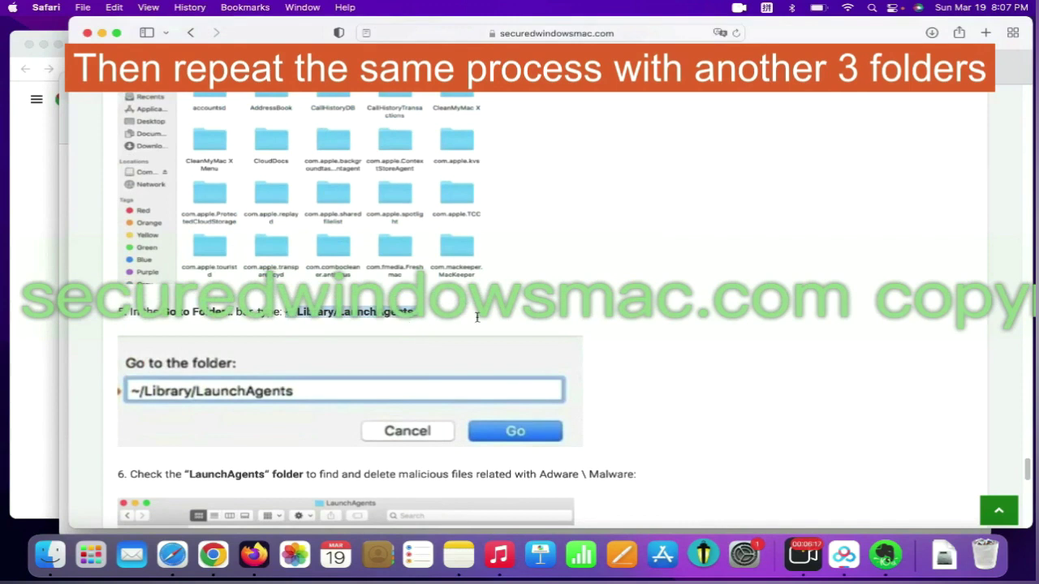
right_click(397, 315)
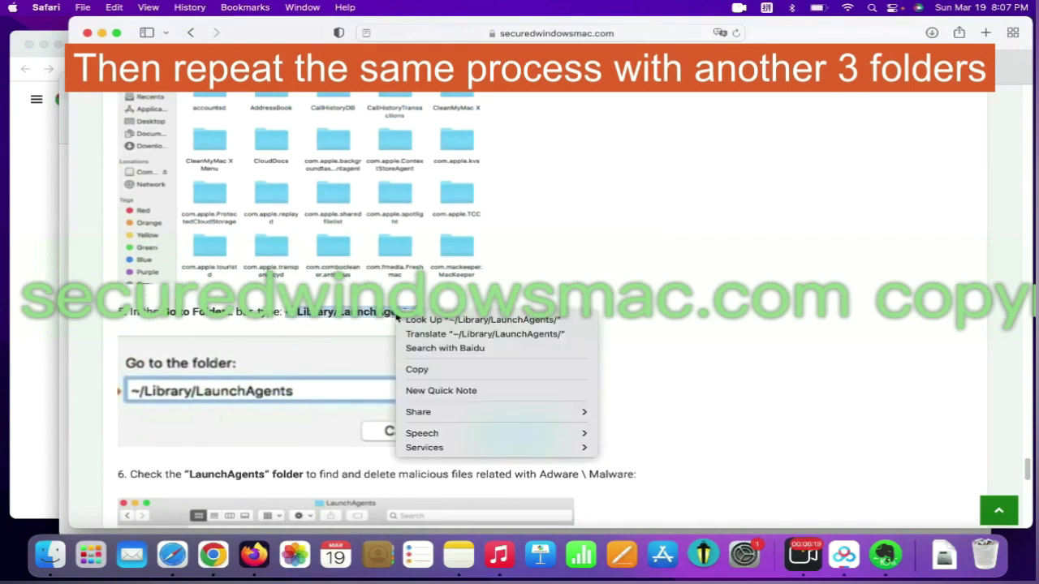
left_click(440, 369)
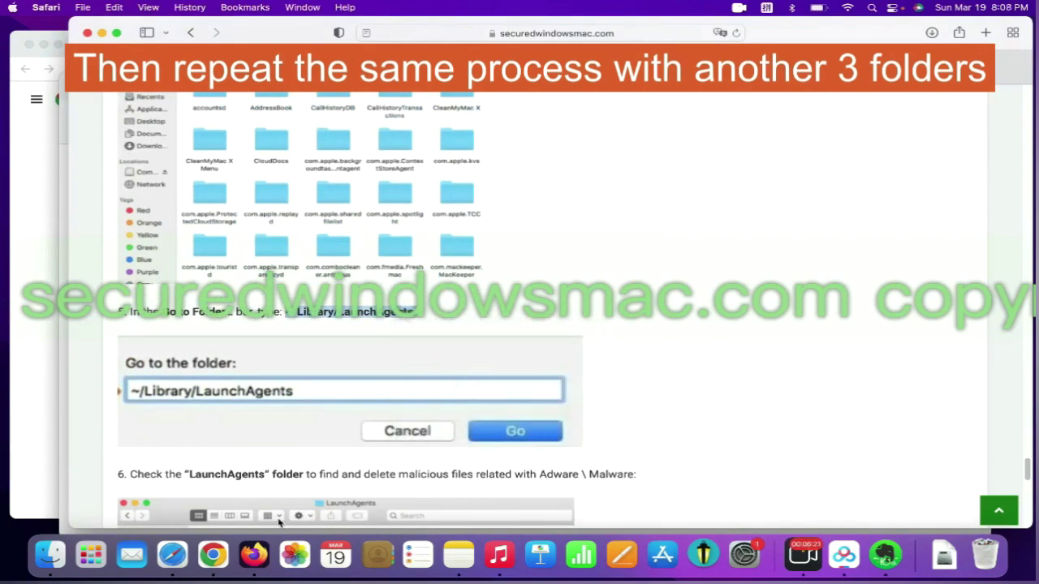
Go to ~/Library/LaunchAgents/ in Finder and bring up the file commands for org.getlantern.plist.
left_click(50, 554)
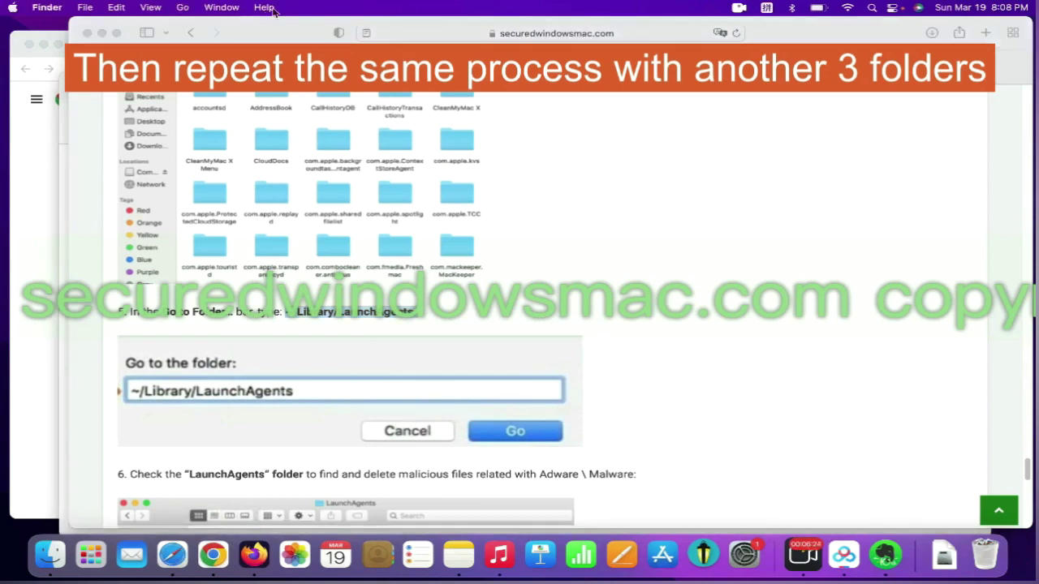
left_click(182, 8)
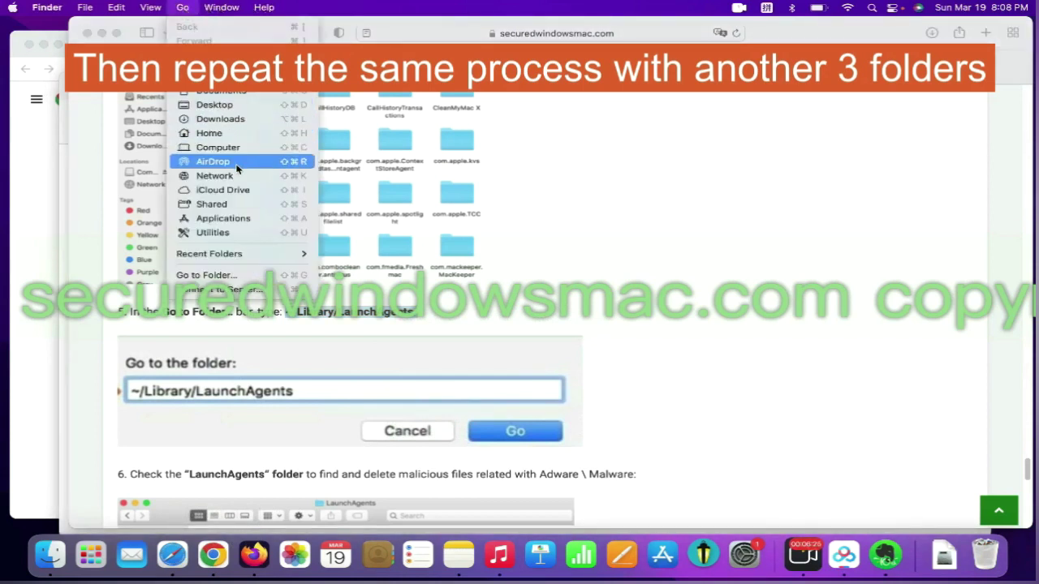
left_click(243, 275)
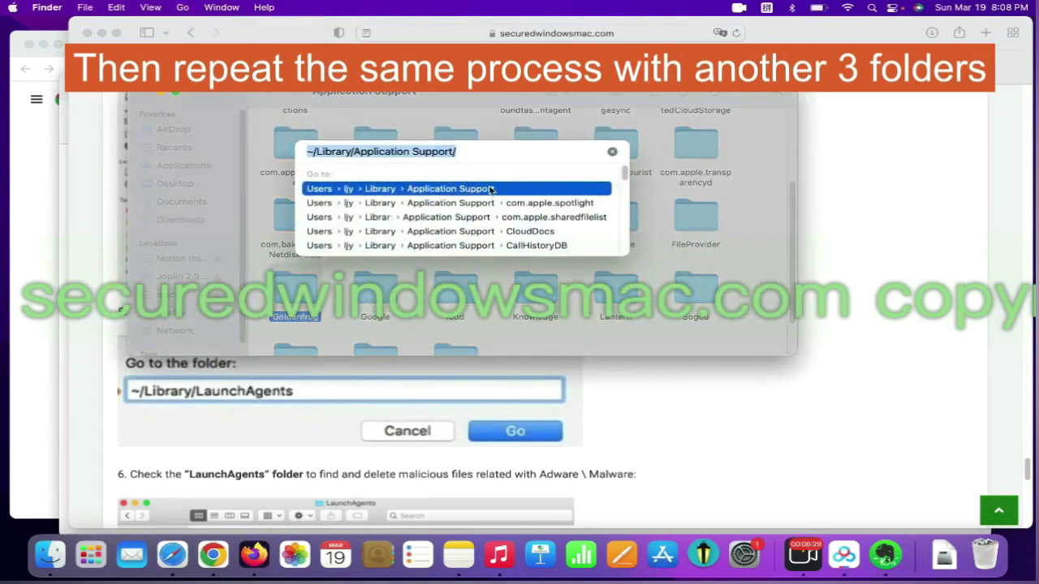
key("super+v")
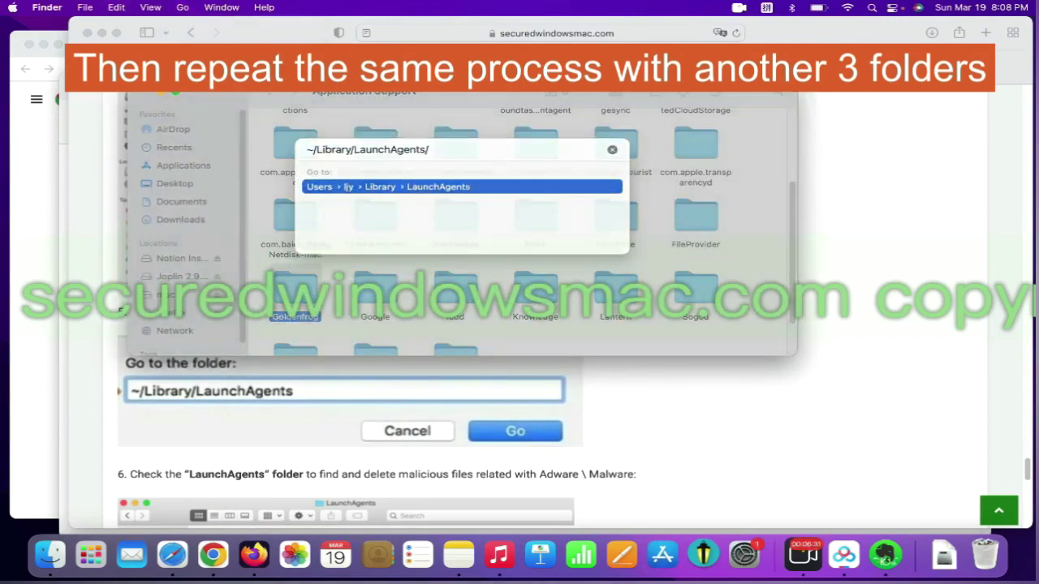
key("Return")
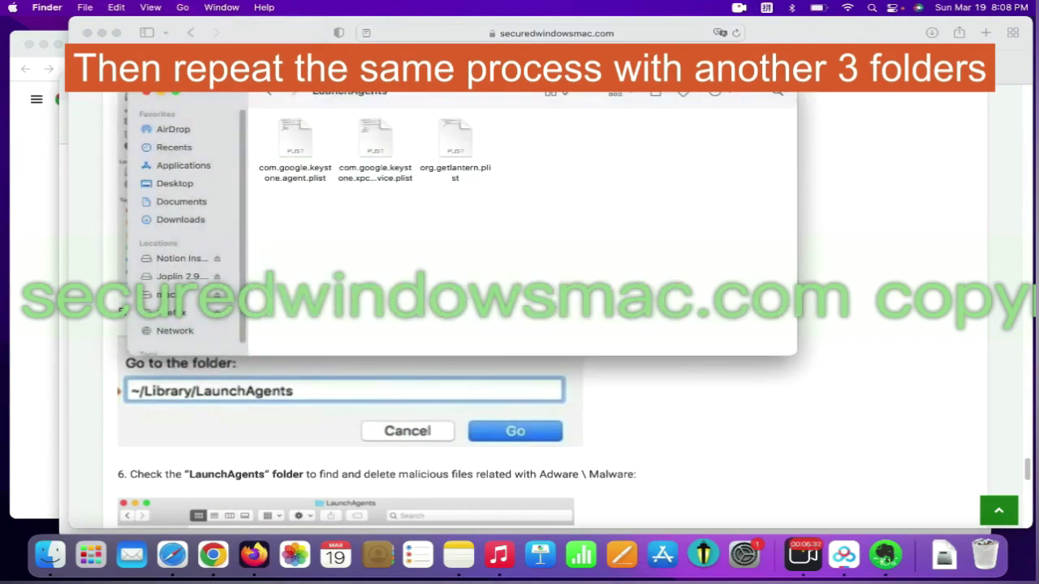
right_click(436, 169)
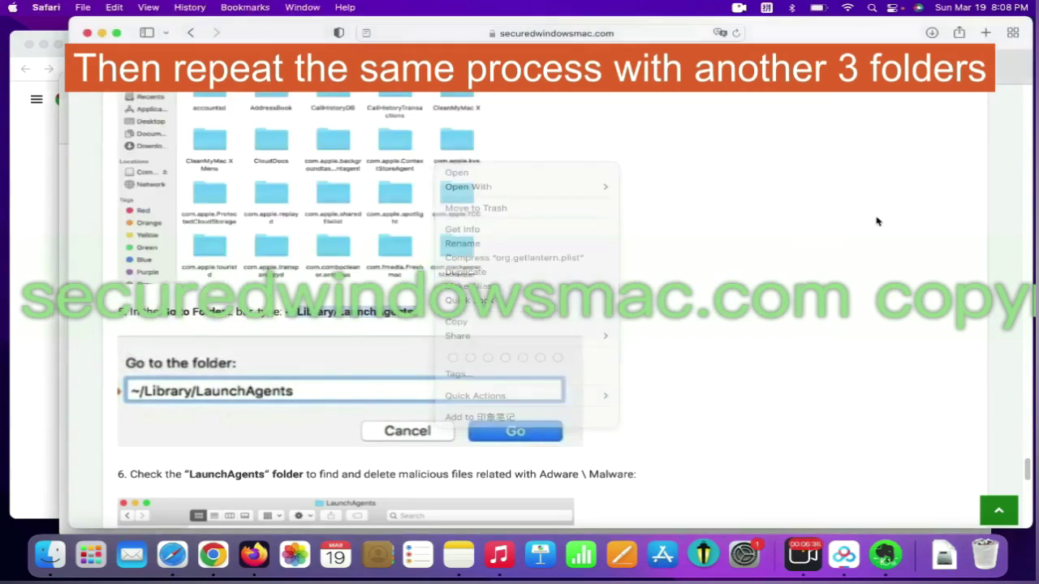
Copy the path /Library/LaunchDaemons/ from item 7 of the guide in Safari.
scroll(698, 382, "down", 5)
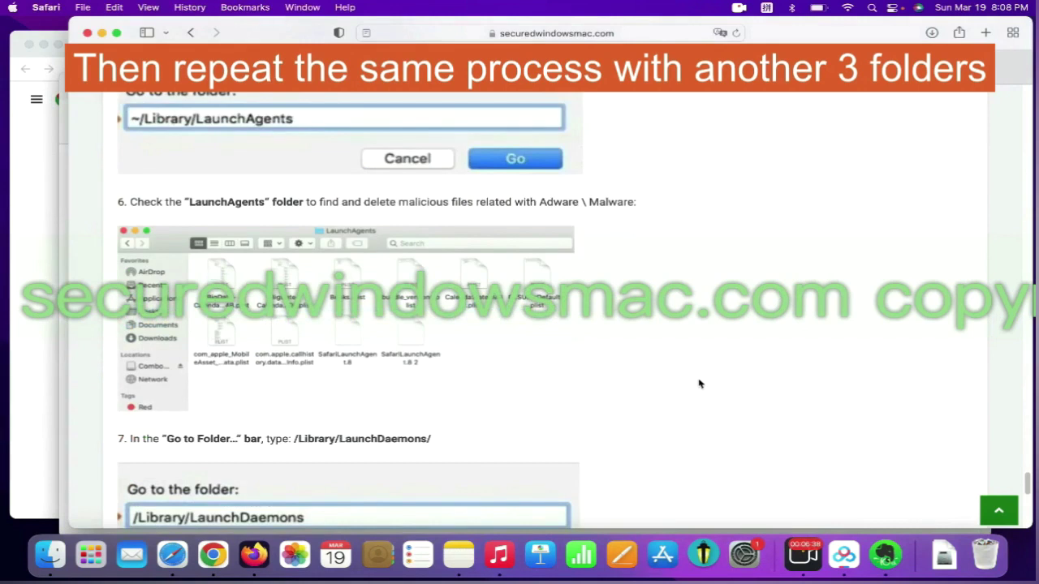
scroll(698, 383, "down", 1)
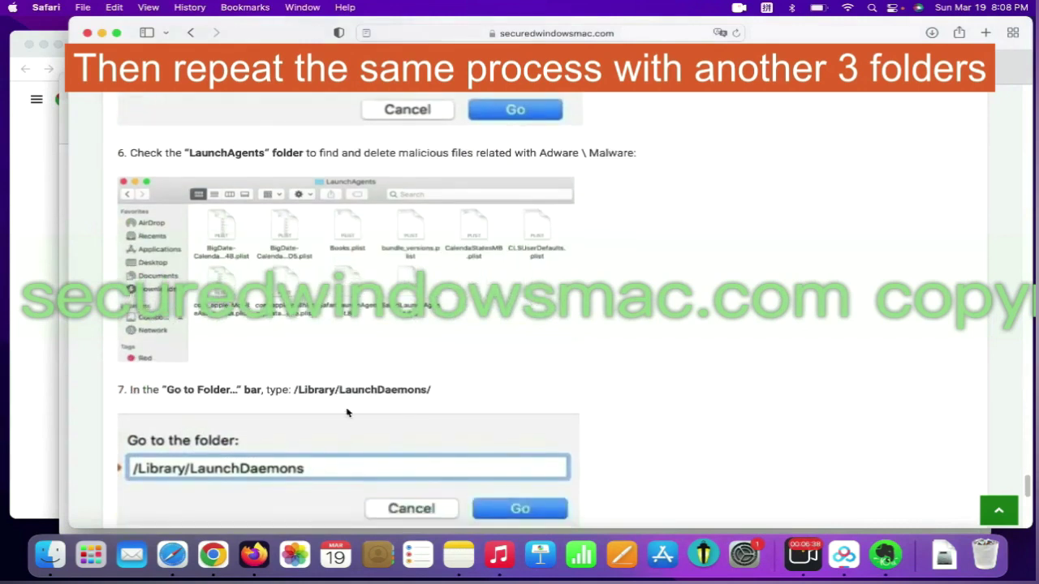
left_click_drag(293, 391, 416, 394)
right_click(416, 395)
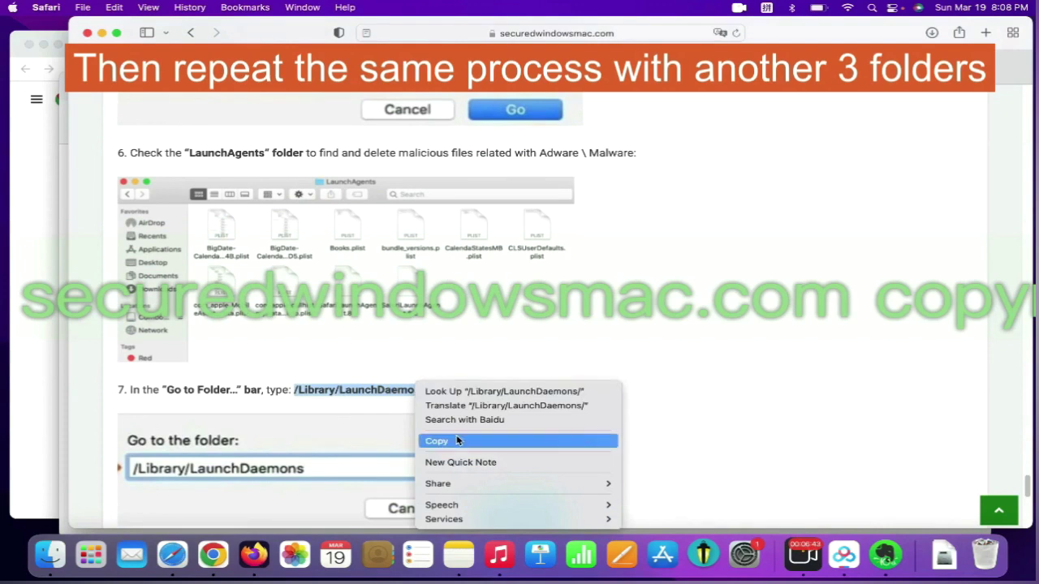
left_click(456, 439)
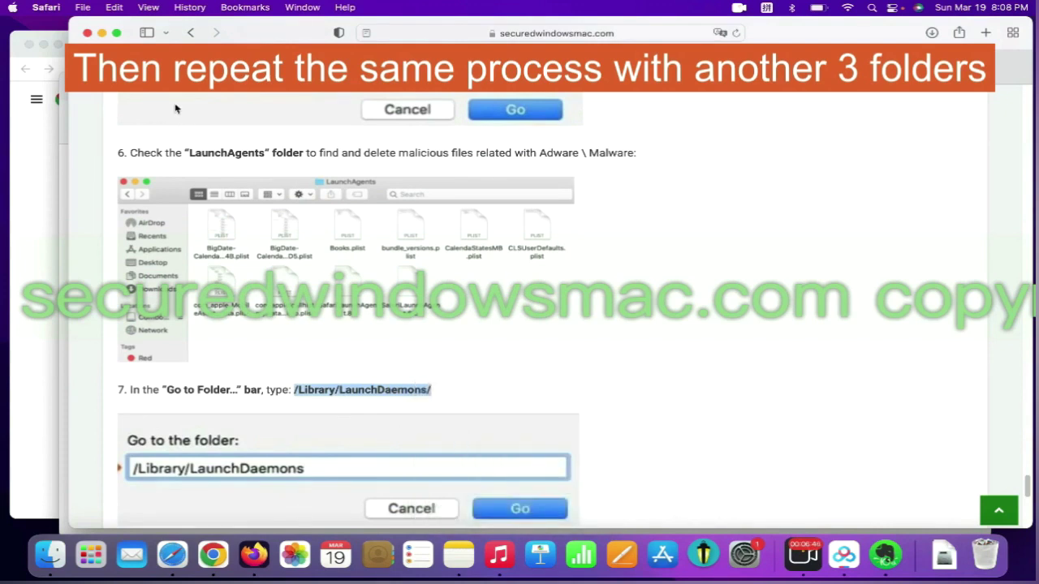
Go to /Library/LaunchDaemons/ in Finder and bring up the file commands for vyprvpnservice.plist.
key("super+Tab")
left_click(183, 7)
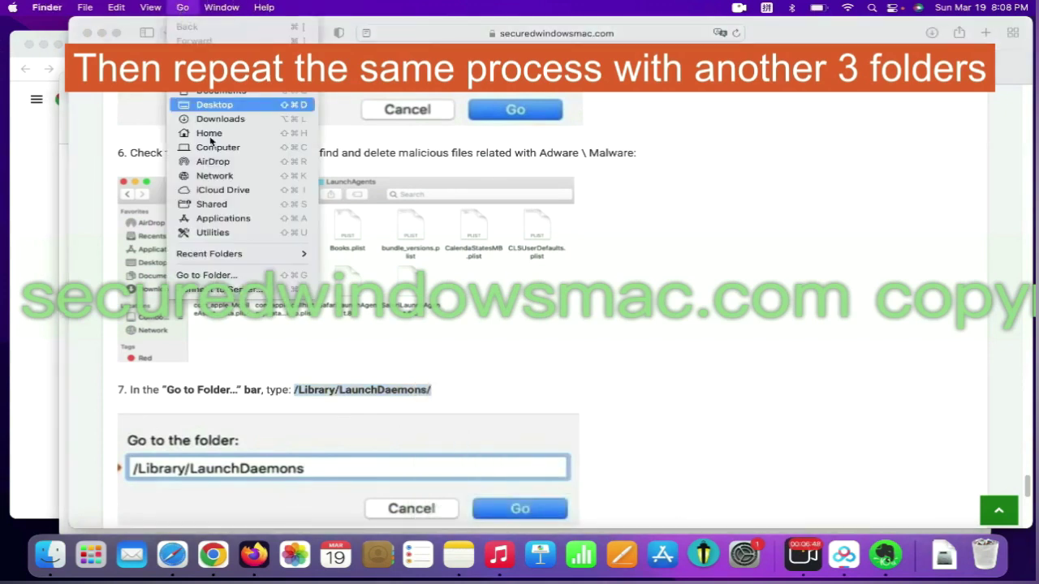
left_click(235, 275)
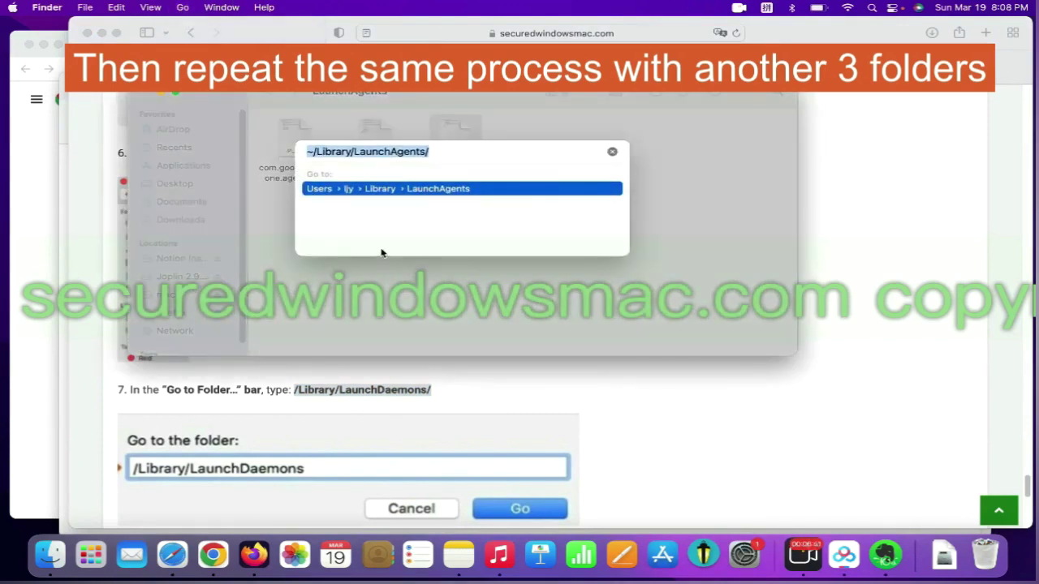
key("super+v")
key("Return")
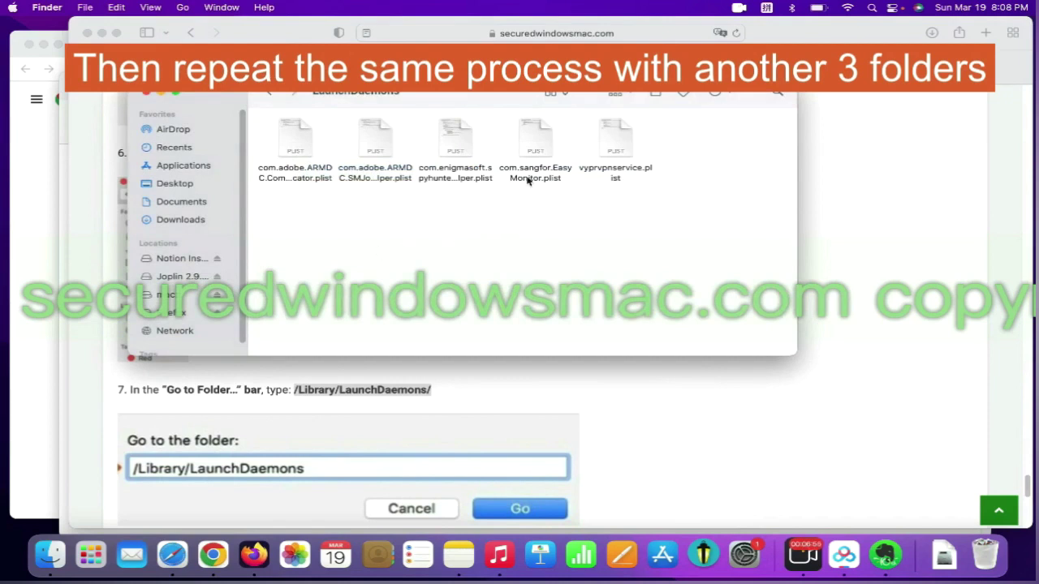
right_click(623, 151)
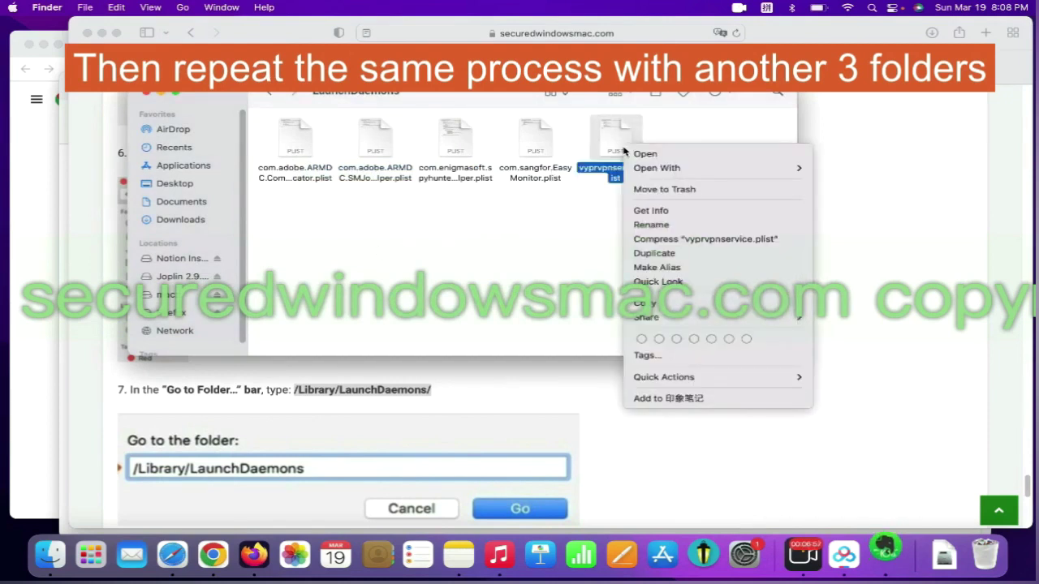
left_click(679, 189)
Return to the guide in Safari and open the SpyHunter For Mac OS (Free Trial) download link below item 8.
scroll(924, 317, "down", 10)
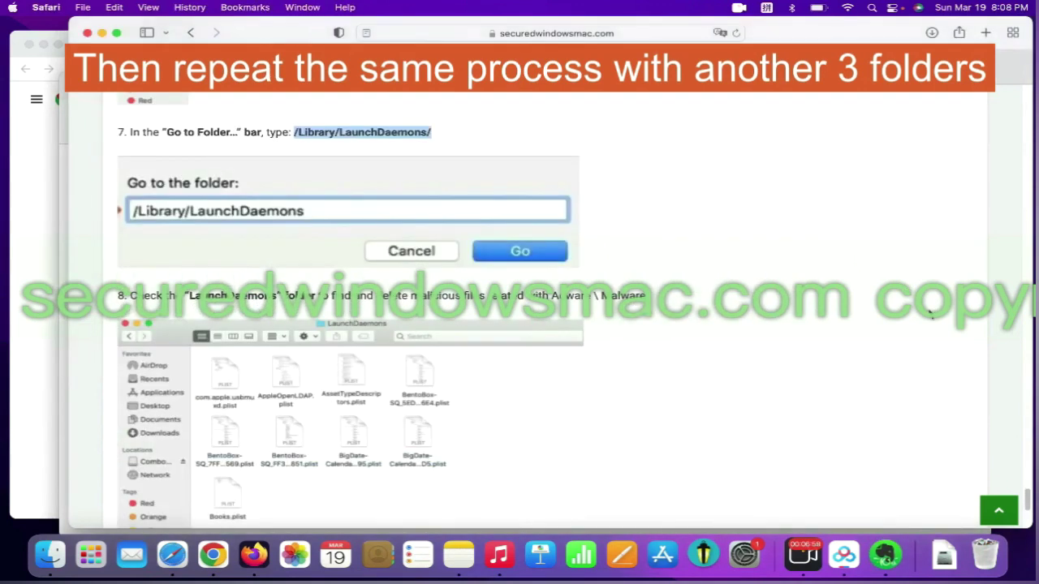
scroll(649, 349, "down", 1)
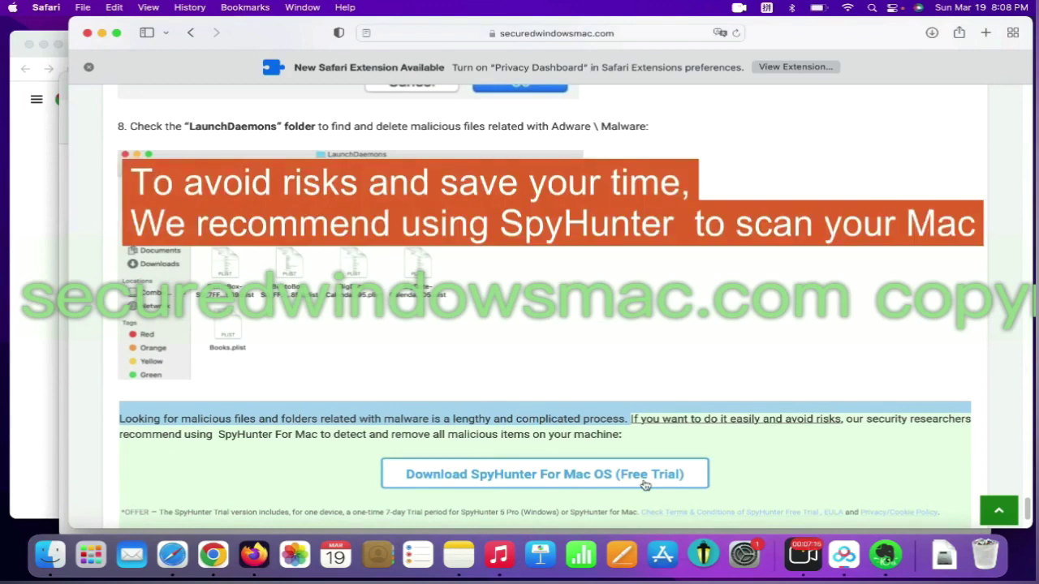
left_click(646, 484)
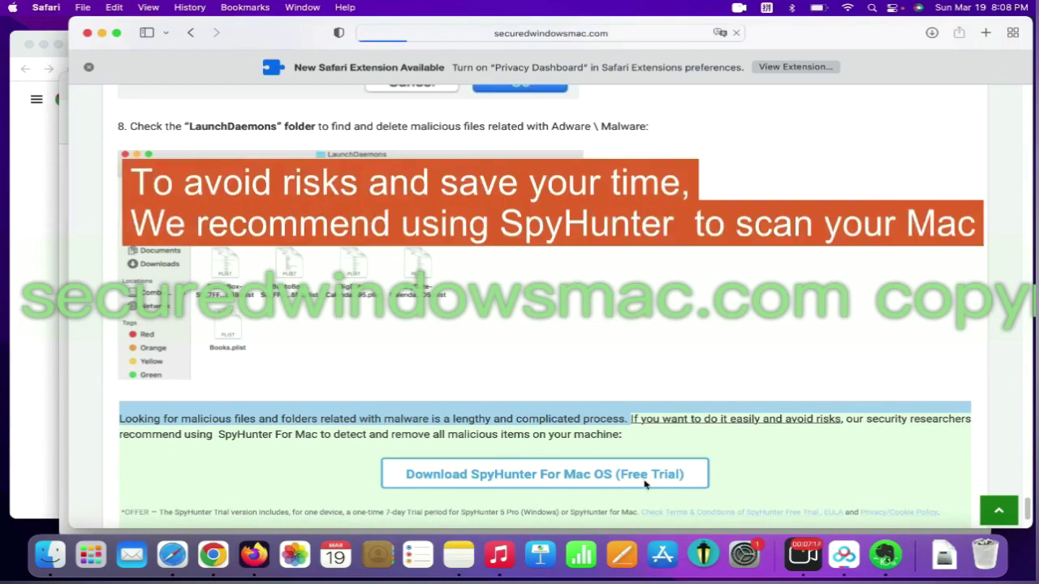